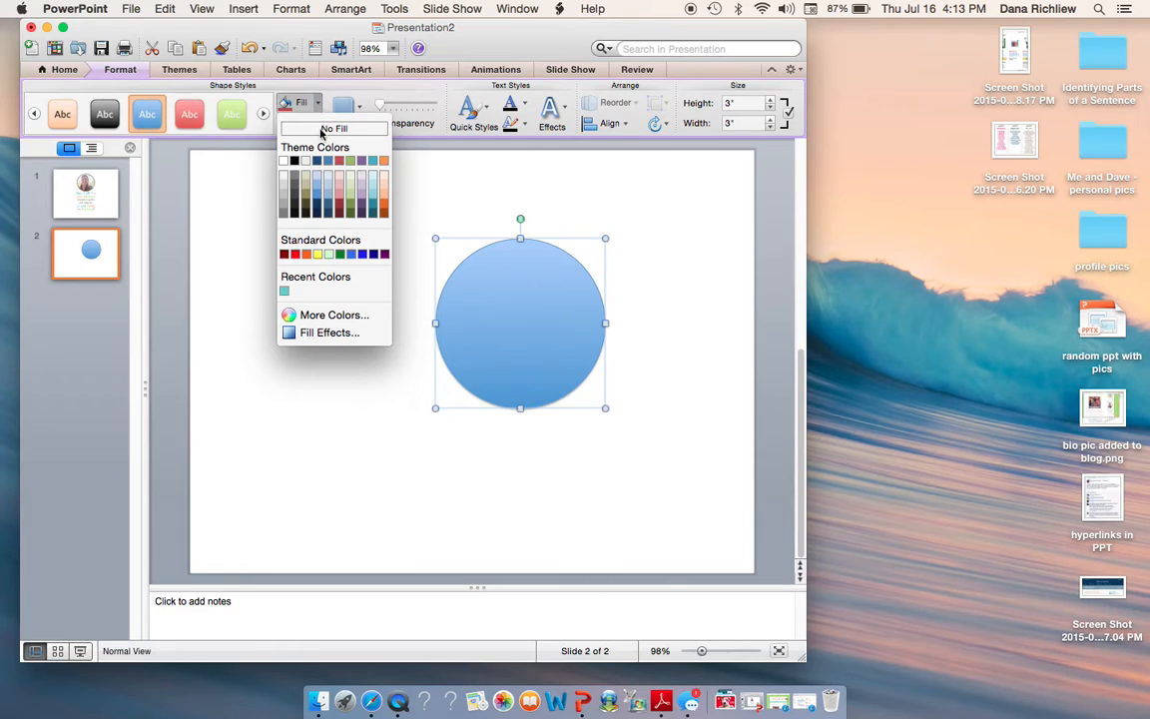
Fill the circle with the picture "image without logos.png" from the profile pics folder on the Desktop.
click(330, 333)
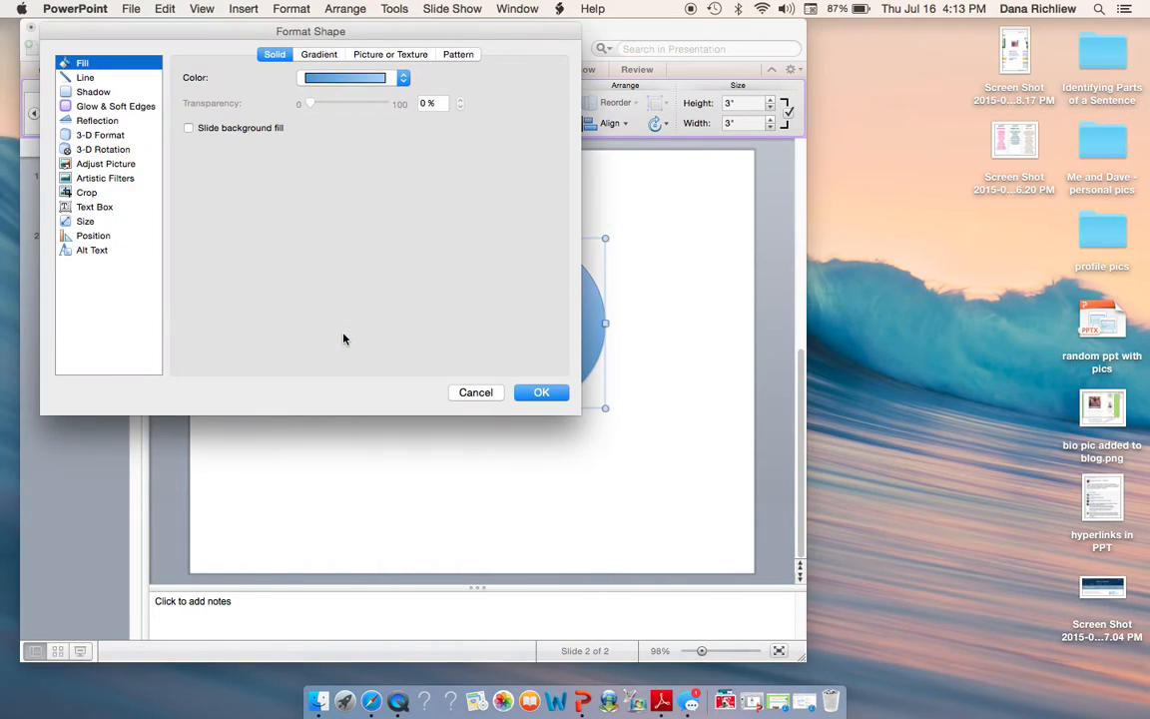
click(412, 55)
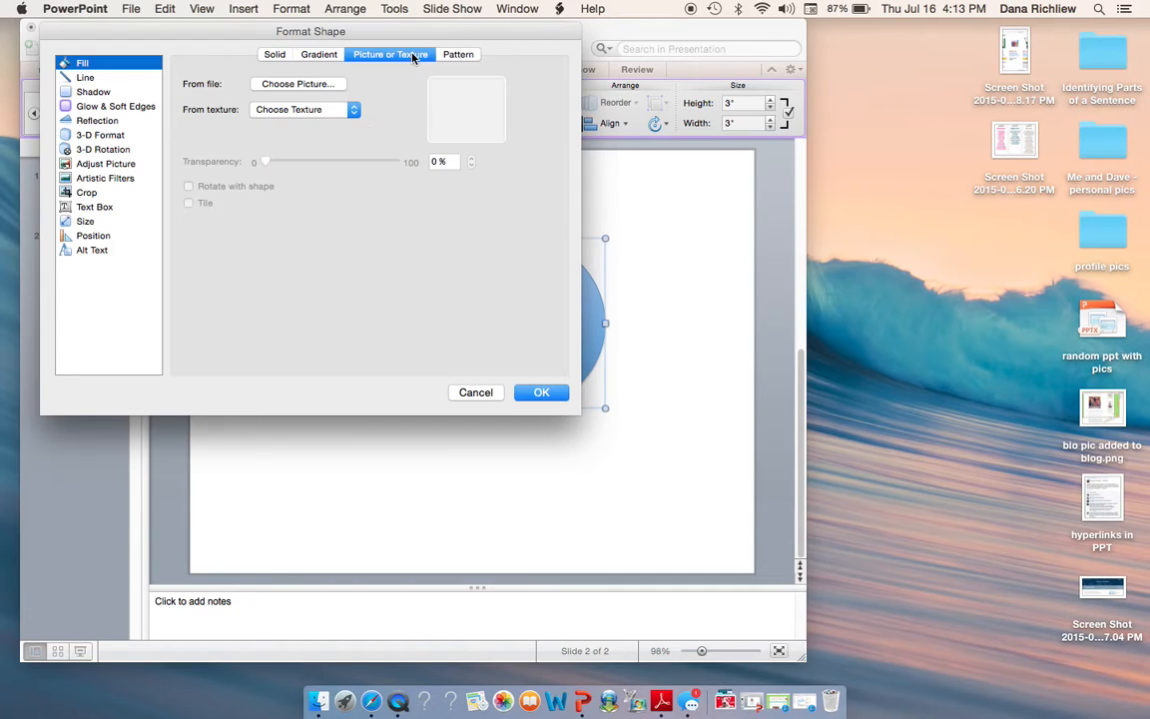
click(300, 83)
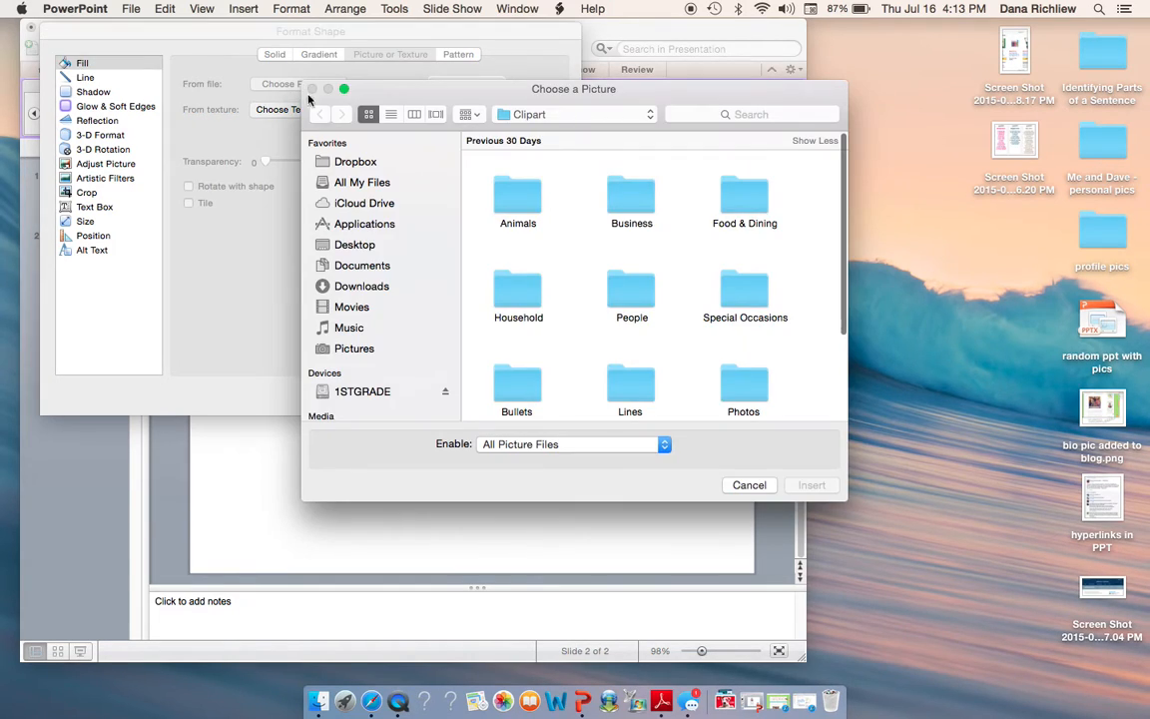
click(355, 244)
click(509, 333)
double_click(509, 332)
double_click(516, 195)
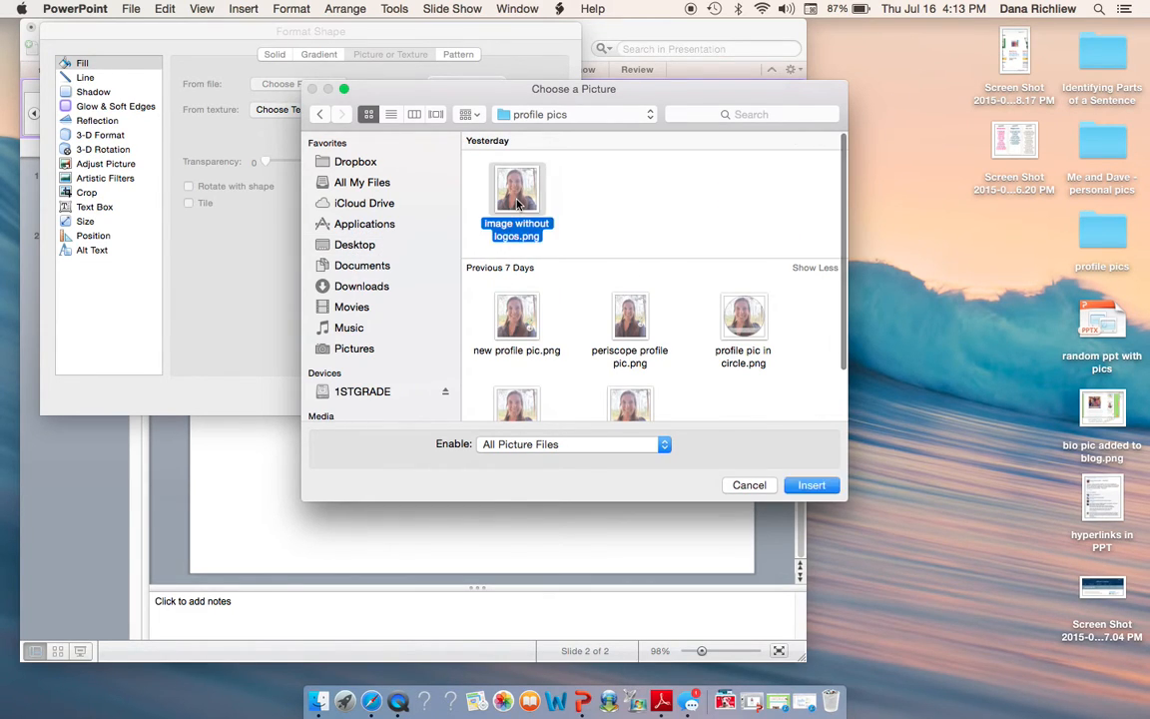
click(549, 392)
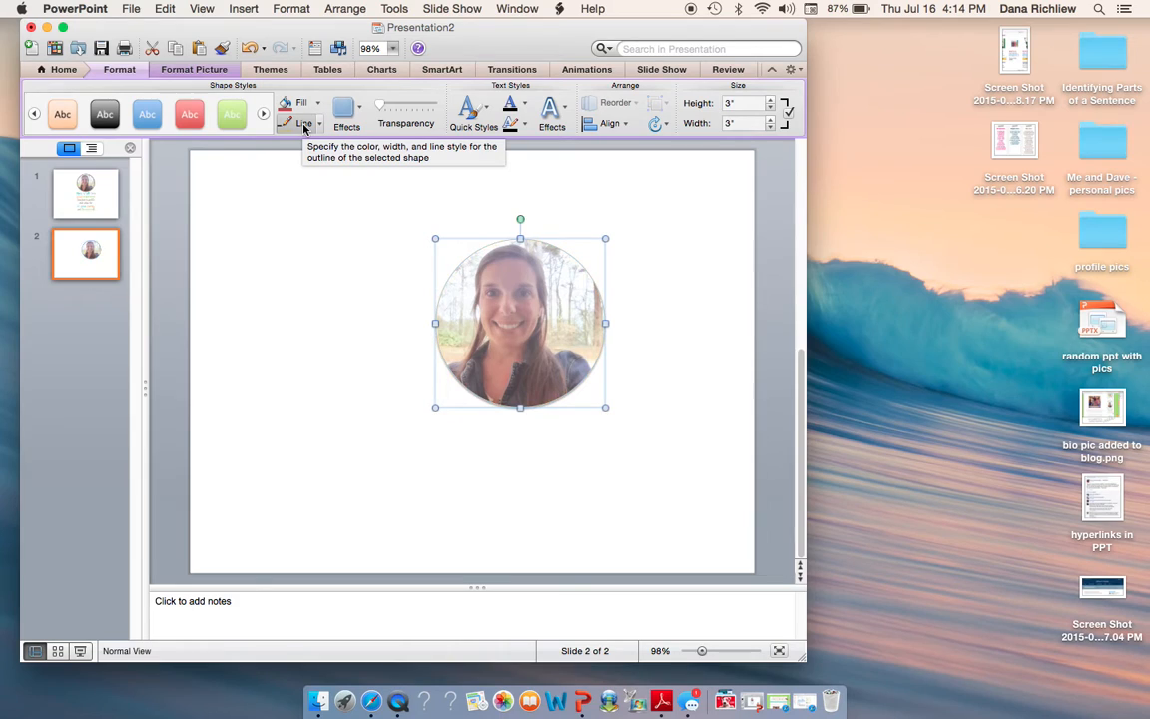
click(401, 230)
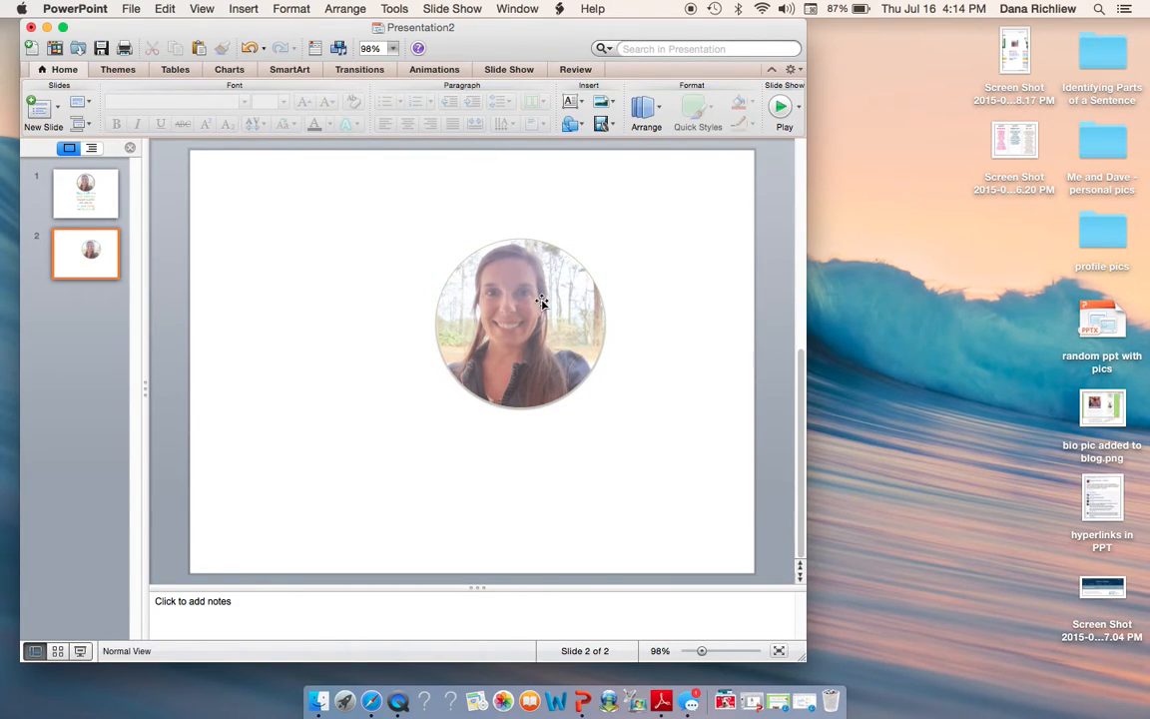
Copy the bio text box from slide 1 and paste it onto slide 2.
click(80, 185)
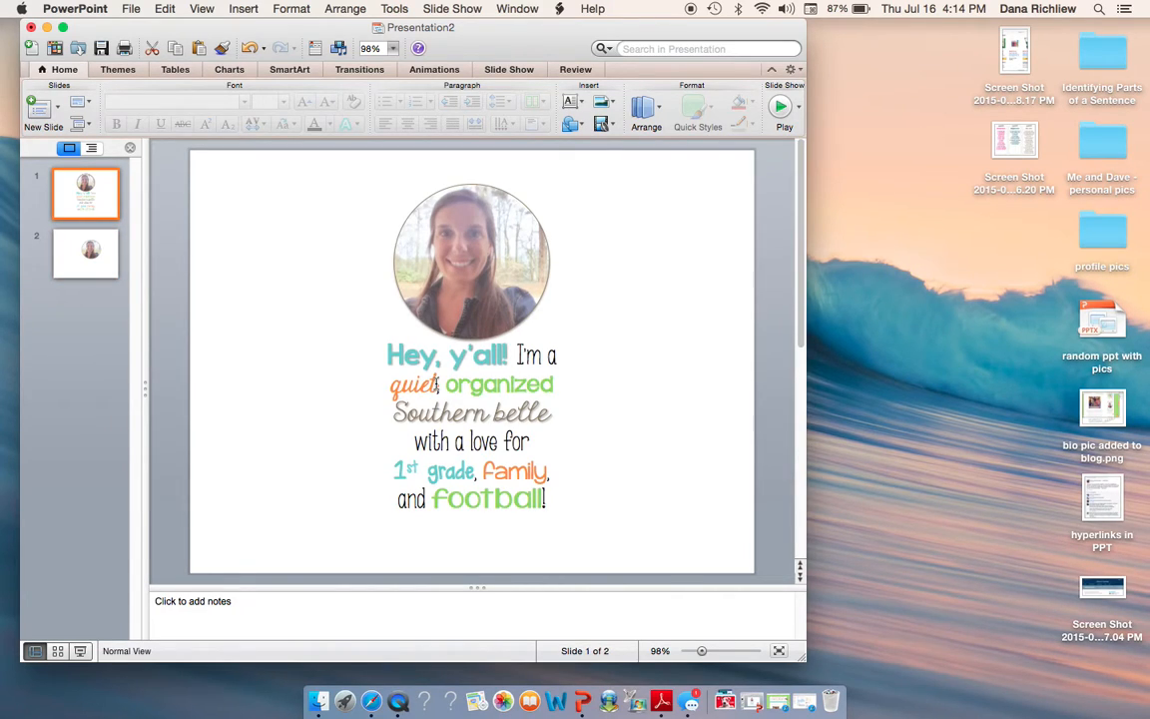
click(445, 383)
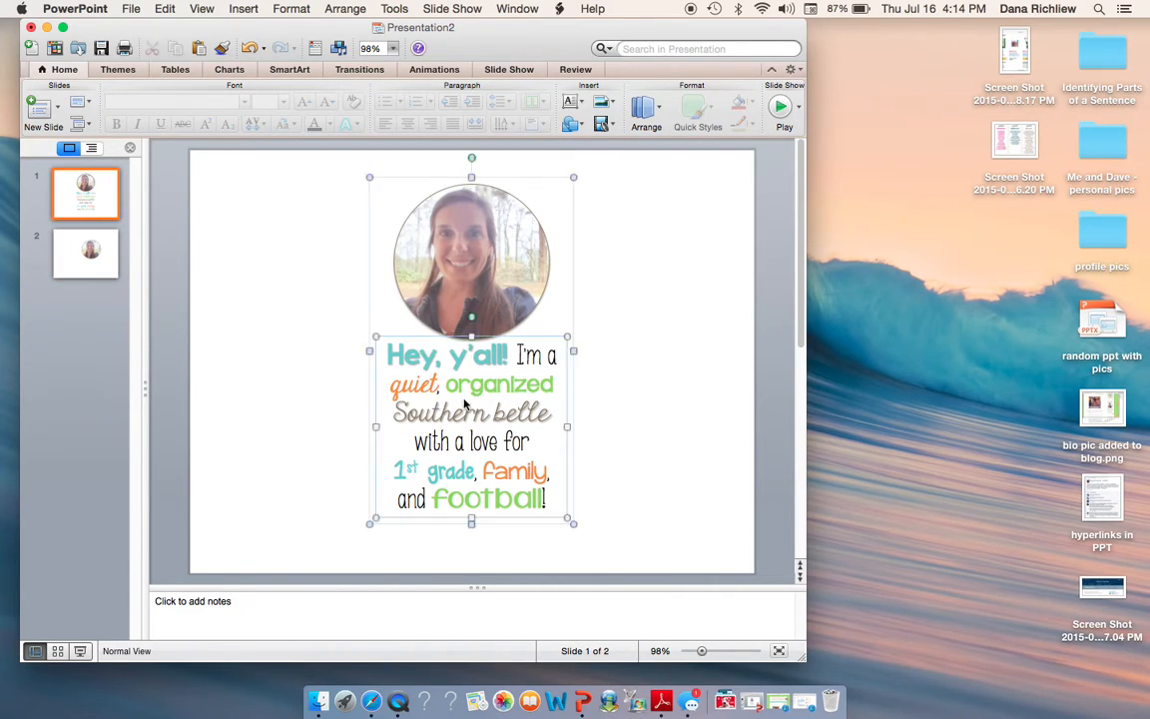
click(424, 339)
key(super+c)
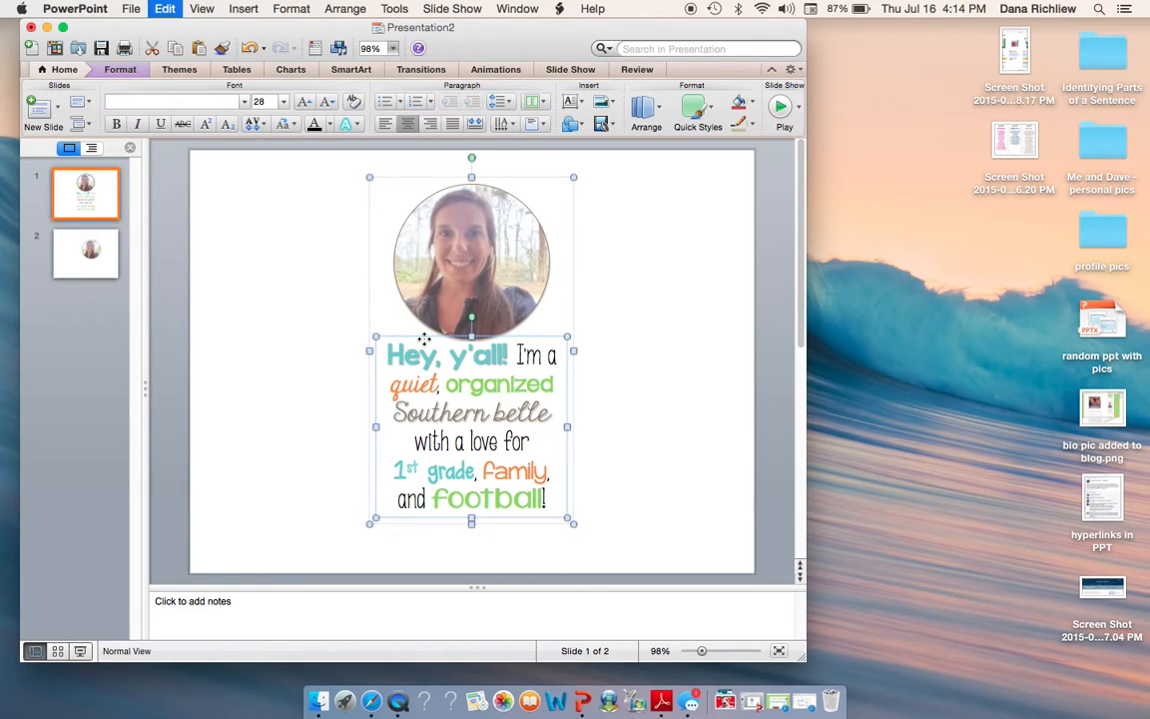
click(96, 257)
key(super+v)
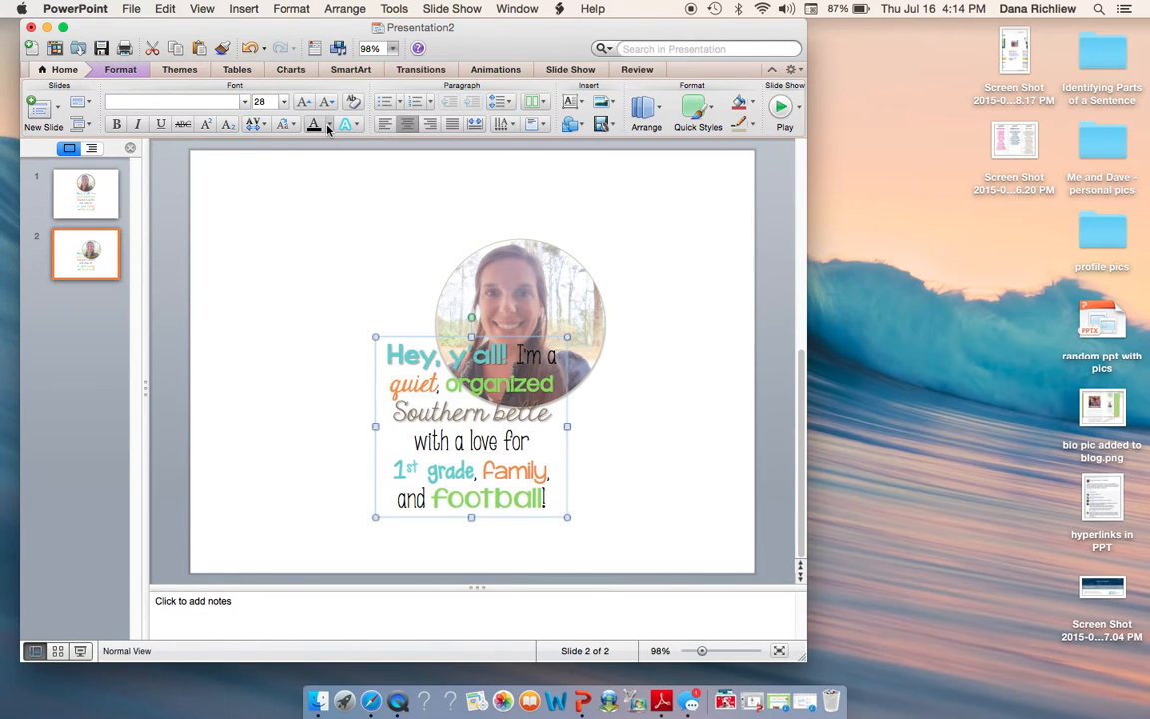
Format all the pasted bio text in black with the font KG Be Still And Know.
click(314, 124)
click(330, 127)
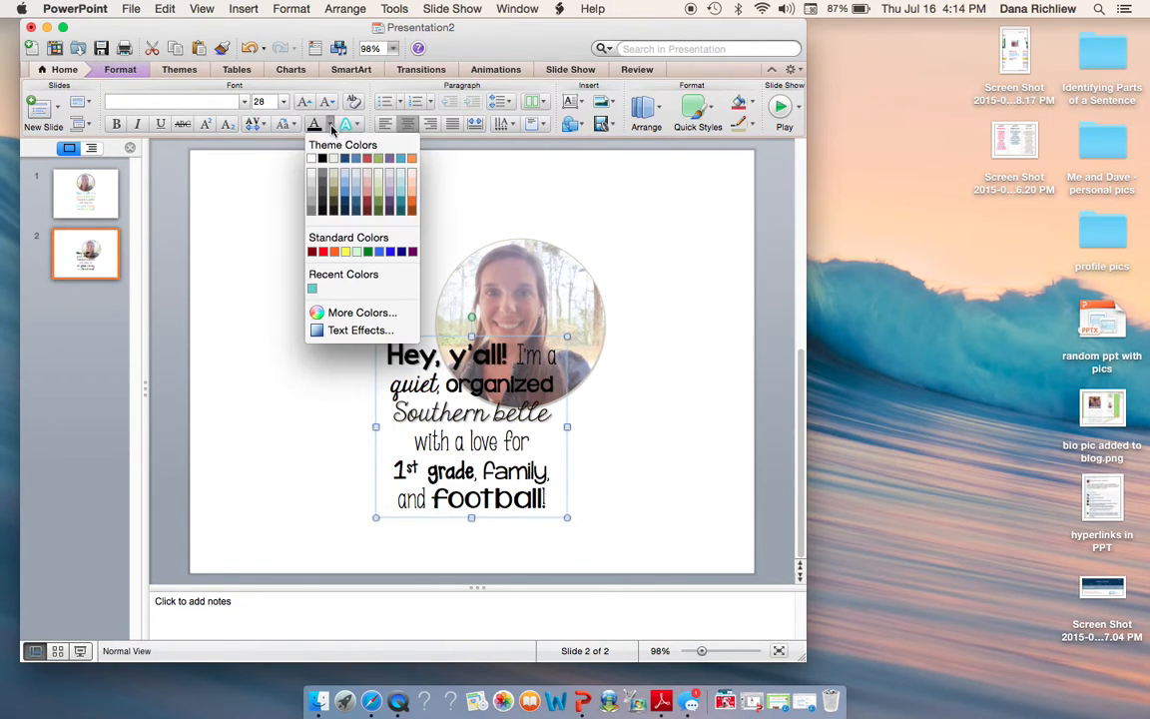
click(227, 101)
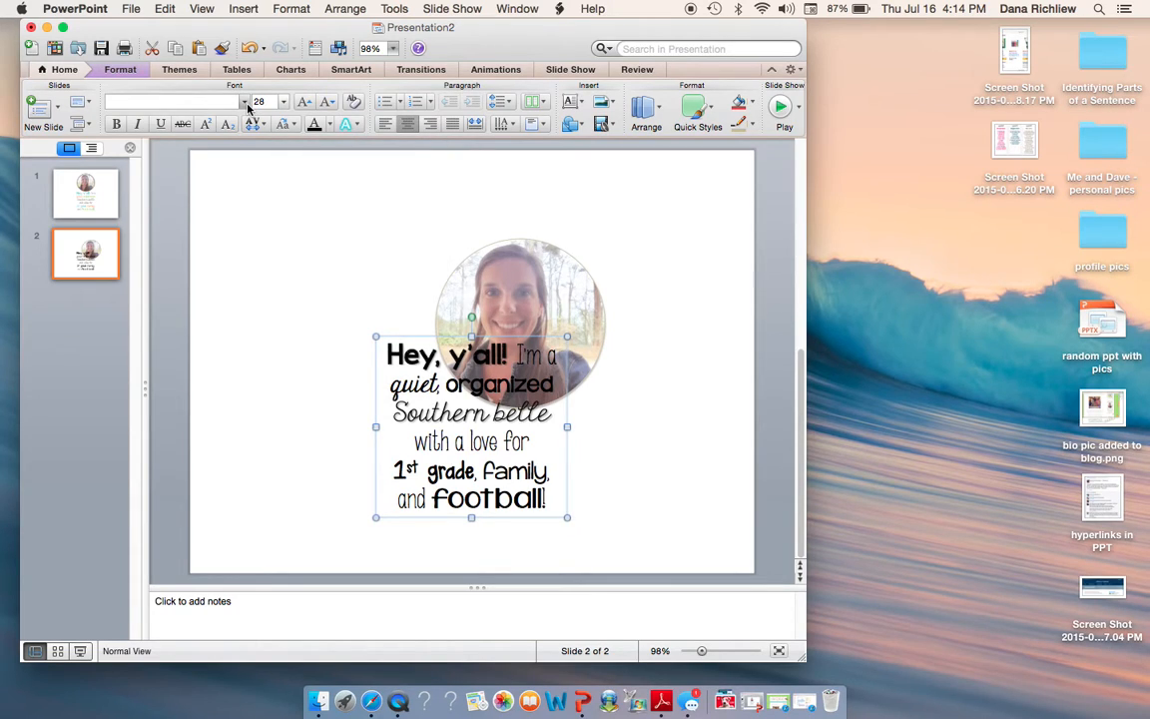
click(246, 102)
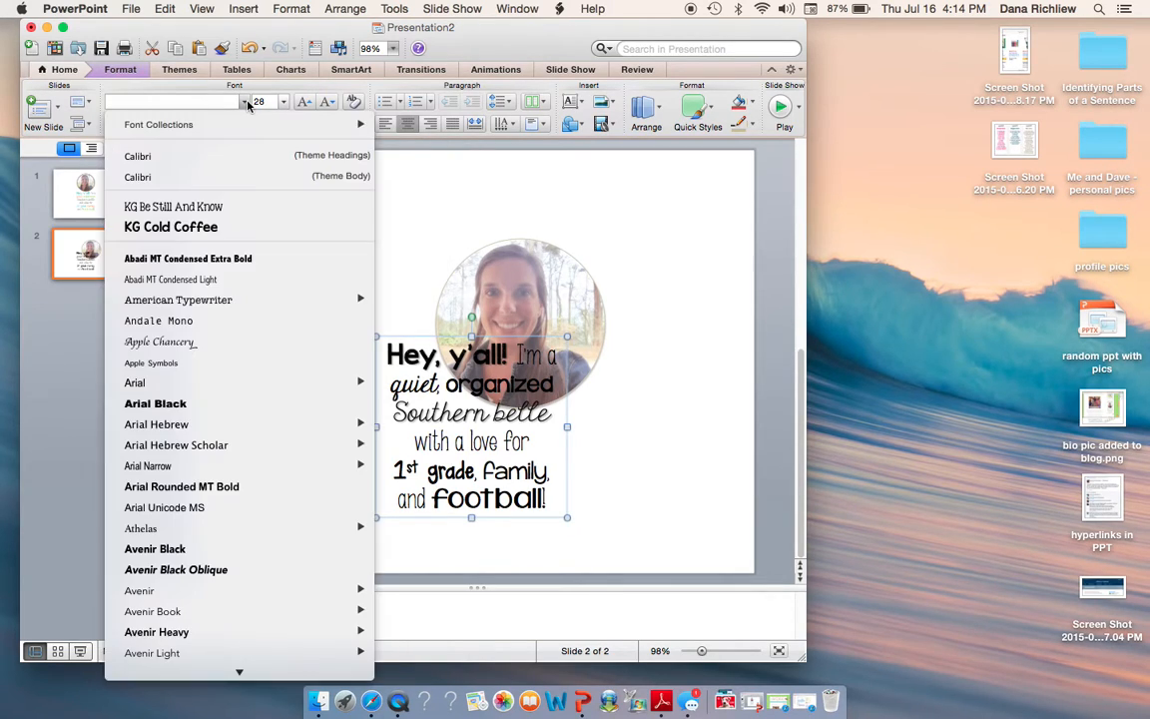
click(210, 212)
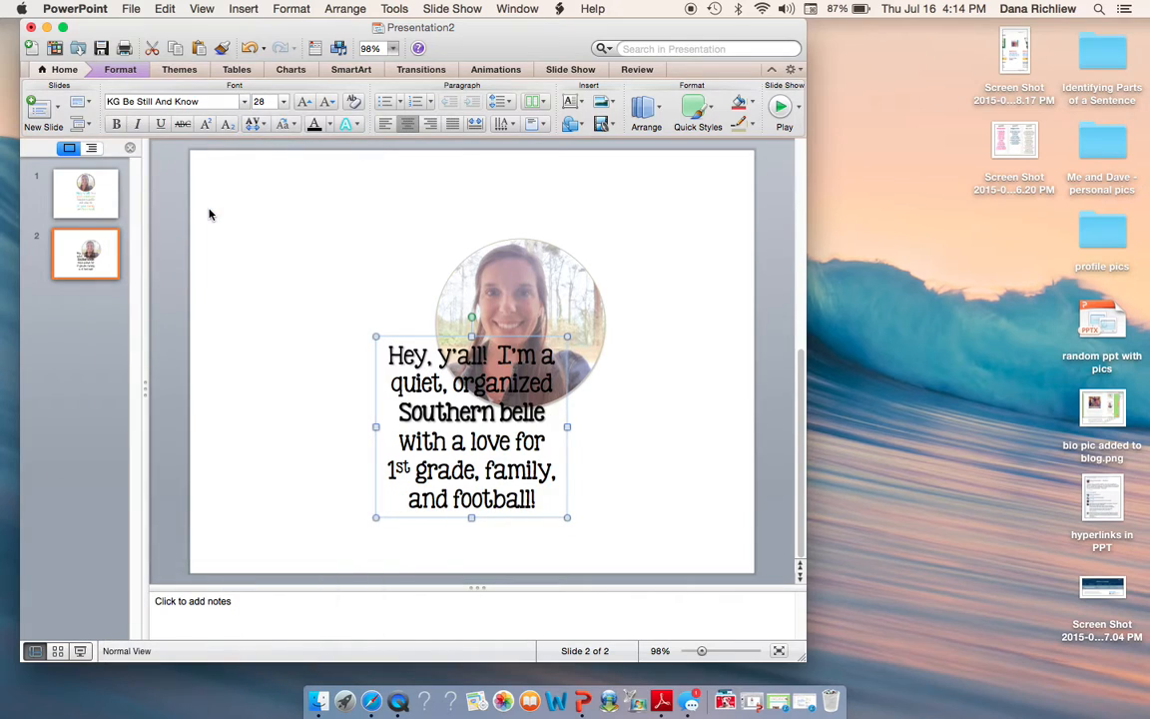
Center both the bio text box and the circular photo horizontally on the slide with Align Center.
click(655, 120)
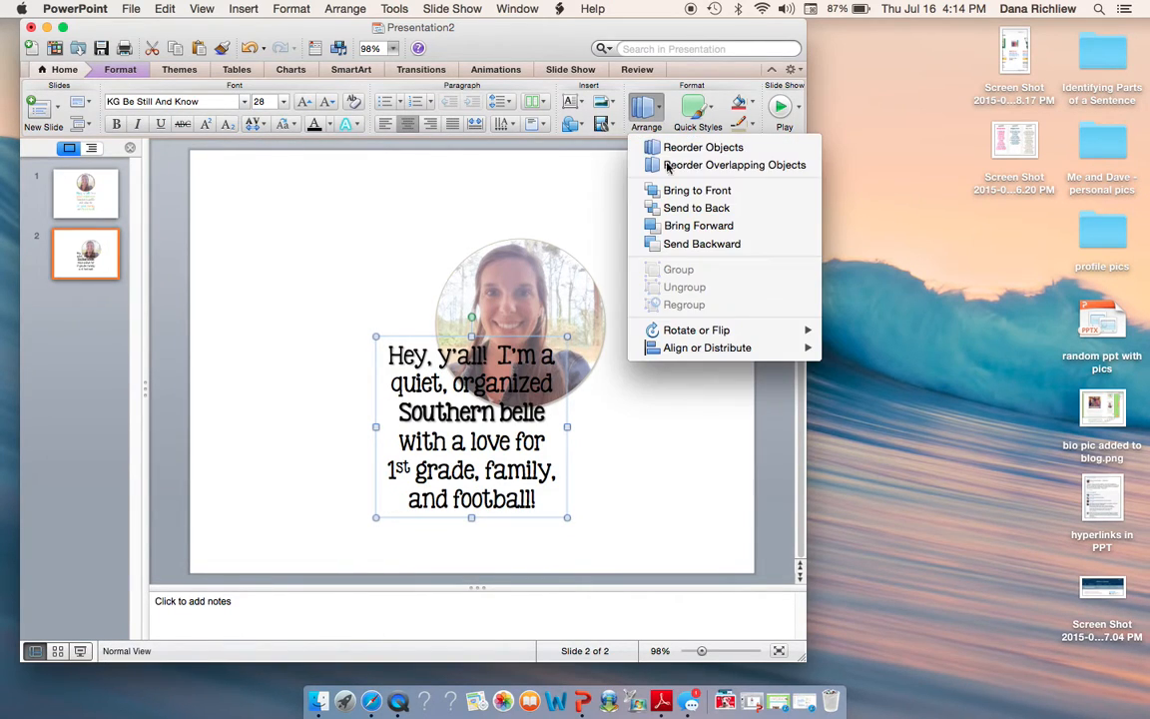
mouse_move(758, 347)
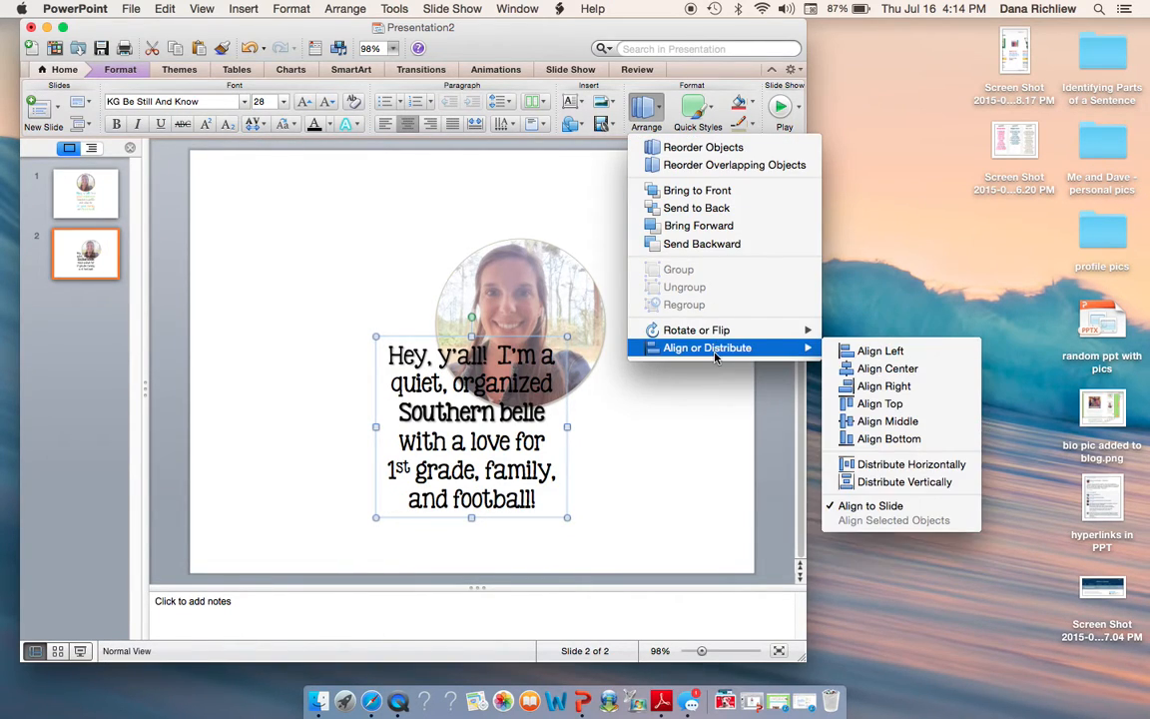
click(914, 367)
click(551, 311)
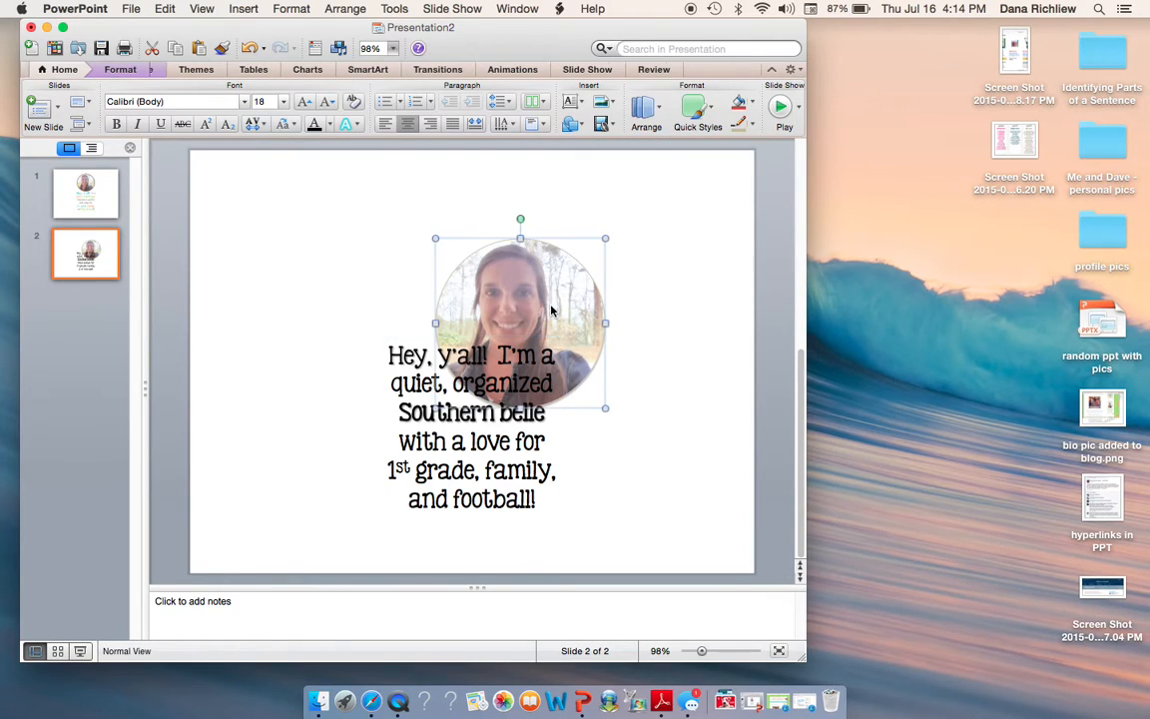
click(646, 110)
mouse_move(699, 350)
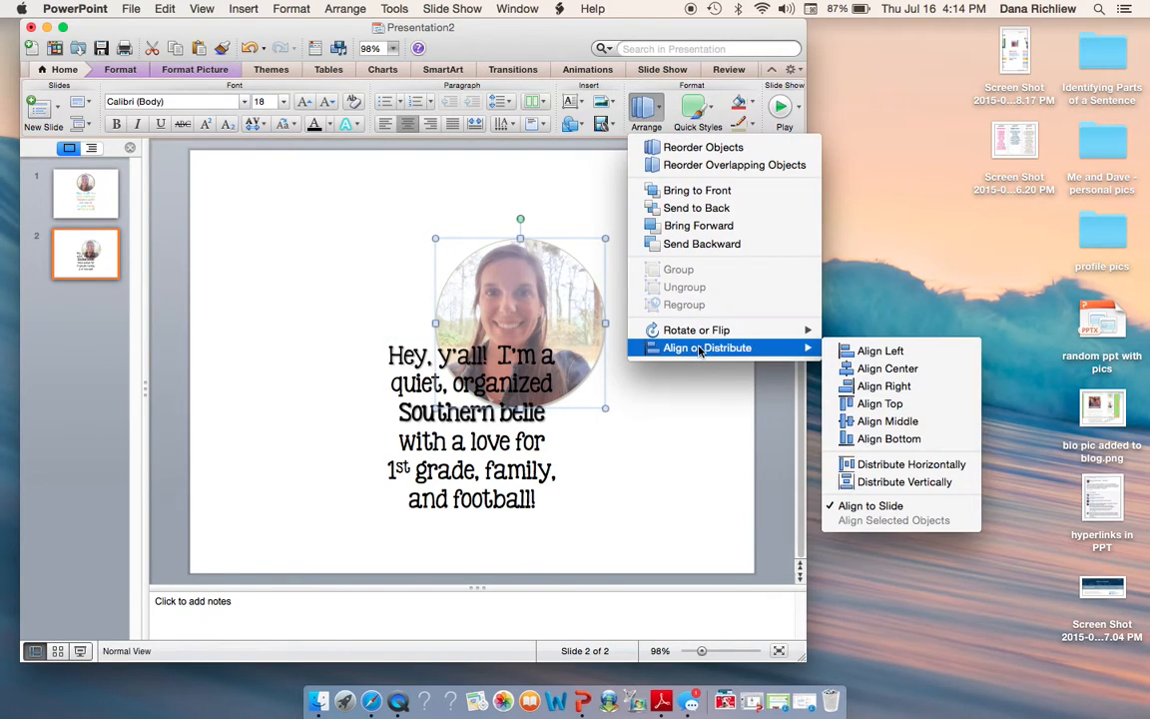
click(879, 368)
Move the circular photo up so it sits just above the bio text without overlapping it.
key(Up)
key(Up)
key(Up)
key(Up)
key(Up)
key(Up)
key(Up)
key(Up)
key(Up)
key(Up)
key(Up)
key(Up)
key(Up)
key(Up)
key(Up)
key(Up)
key(Up)
key(Up)
key(Up)
key(Up)
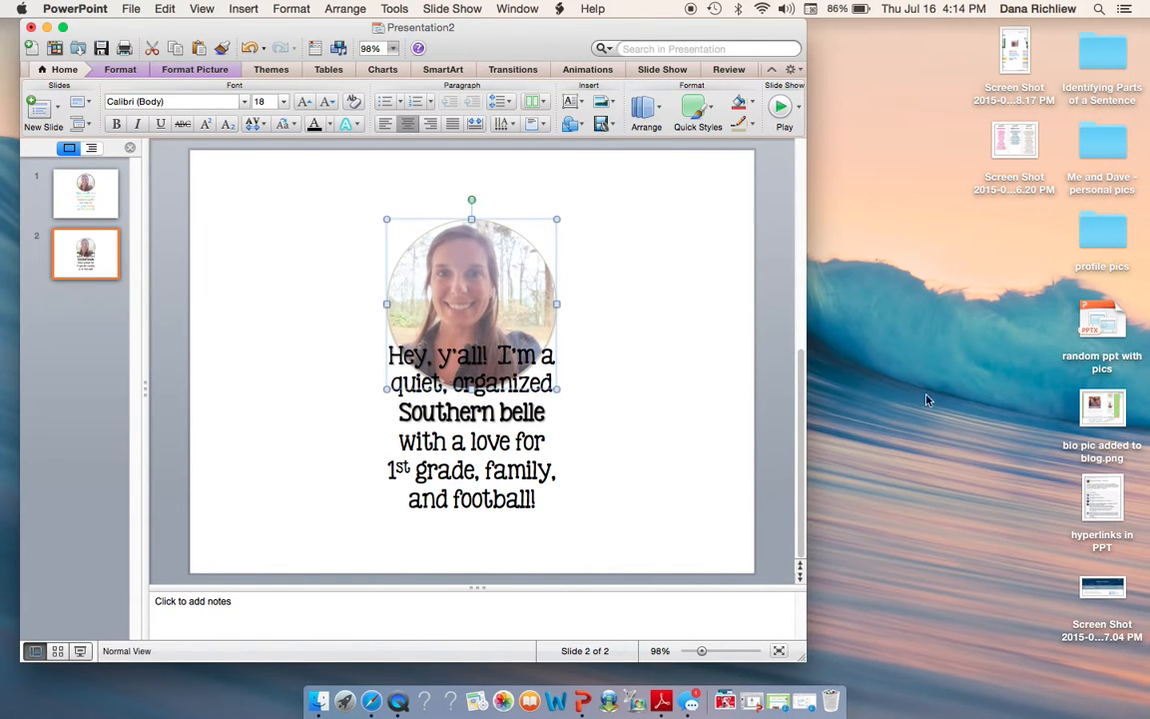
drag(448, 258, 495, 229)
click(634, 328)
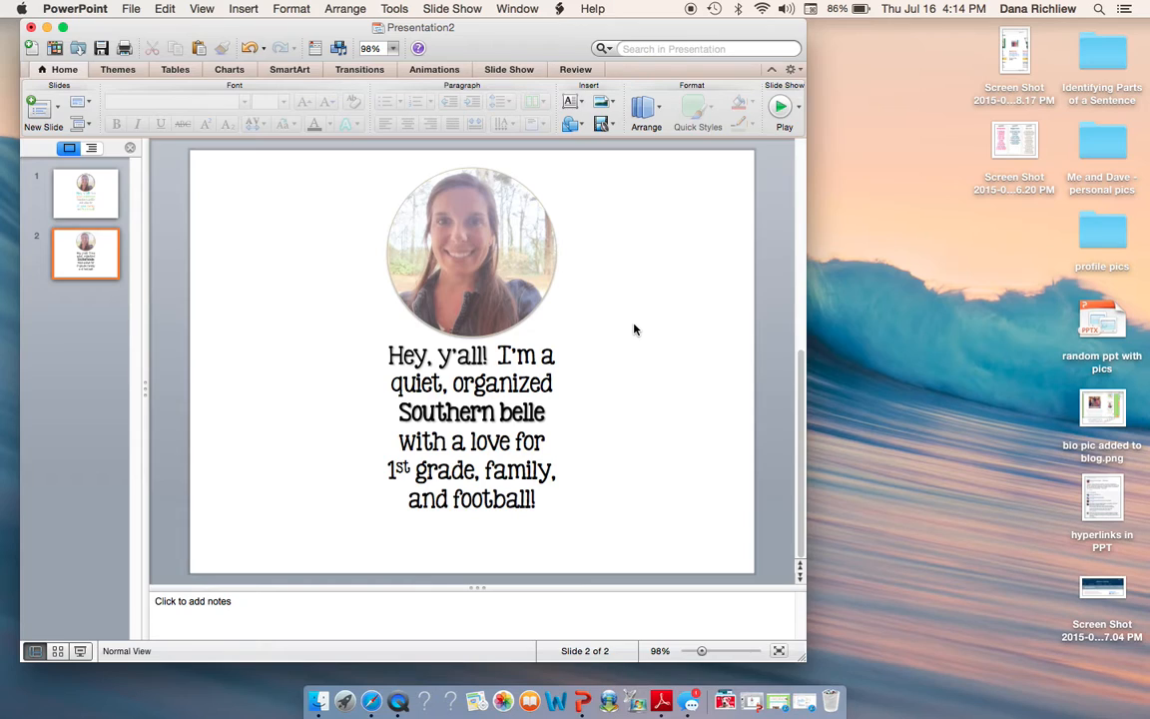
Bring up the Safari window with the blog page as a color reference, and return to slide 2 in PowerPoint.
click(104, 206)
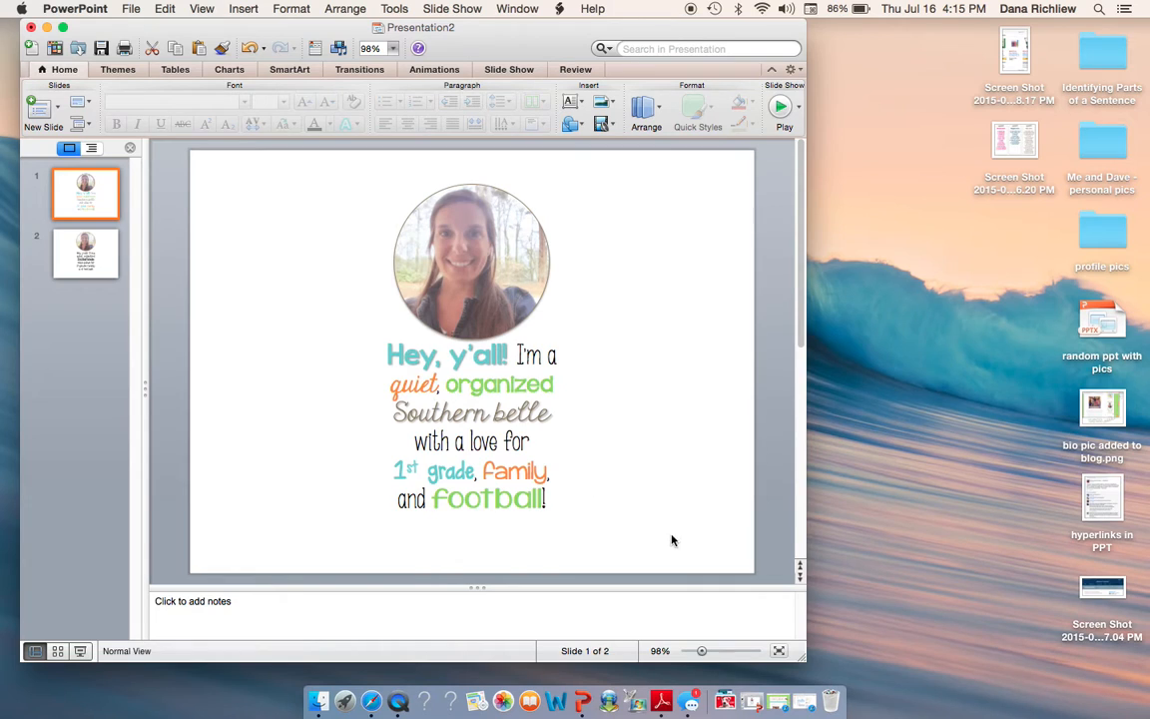
click(778, 705)
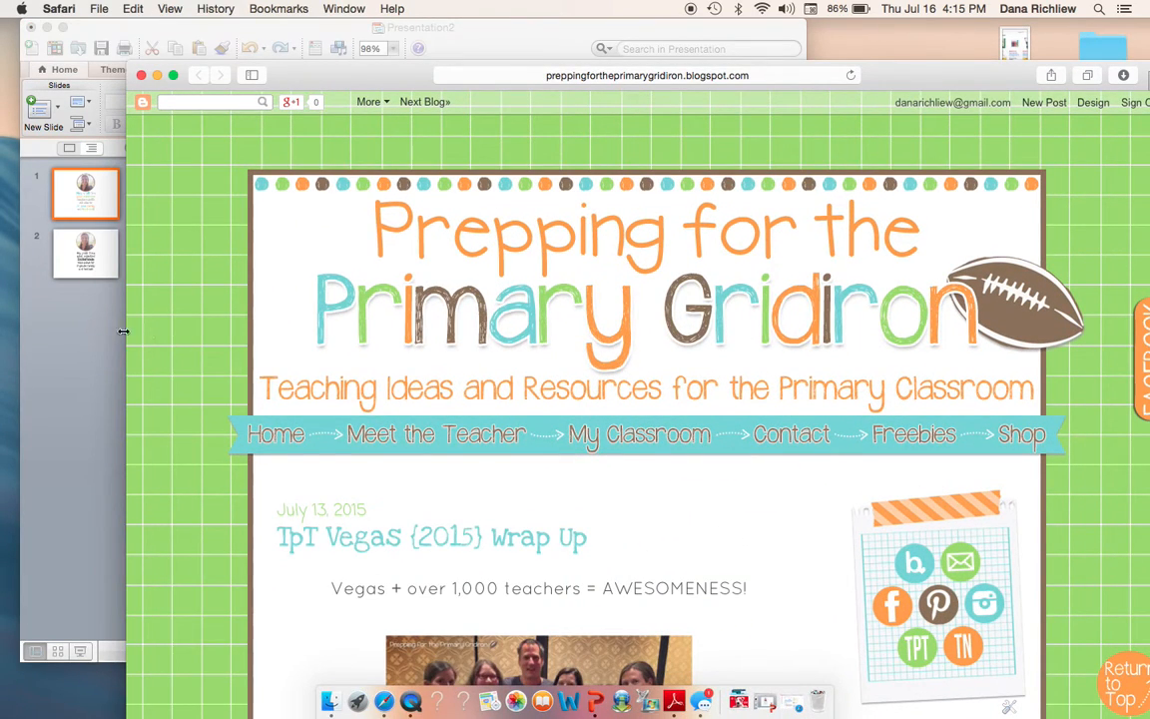
click(90, 340)
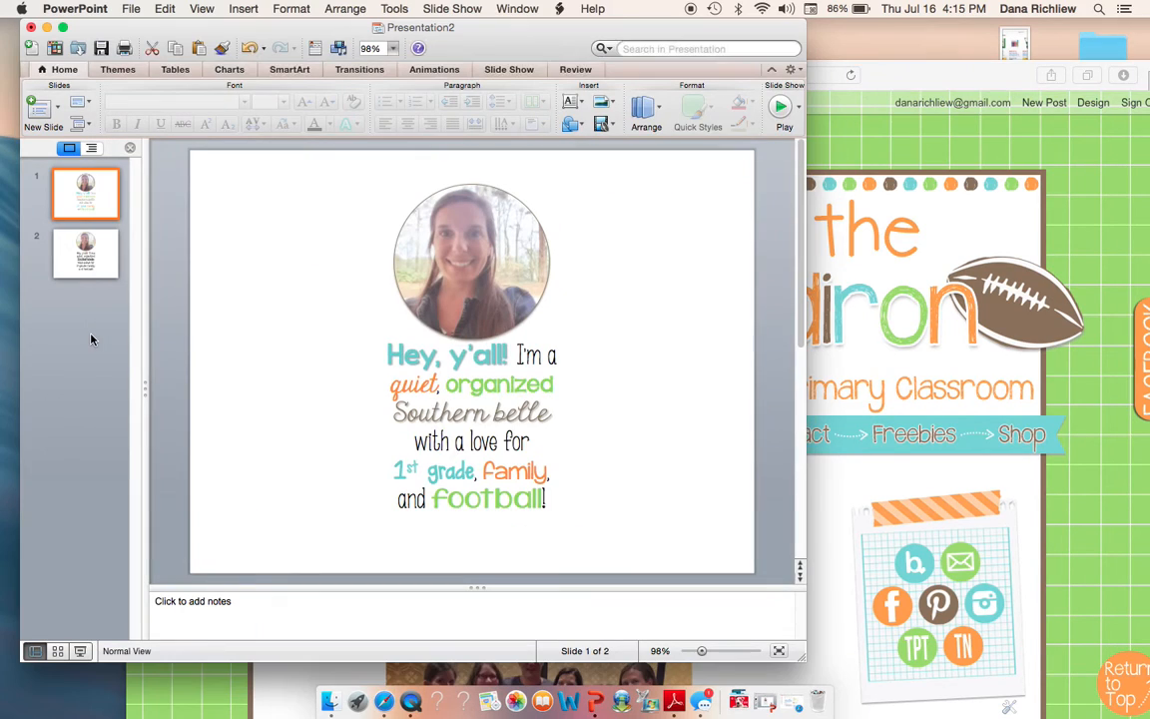
click(85, 243)
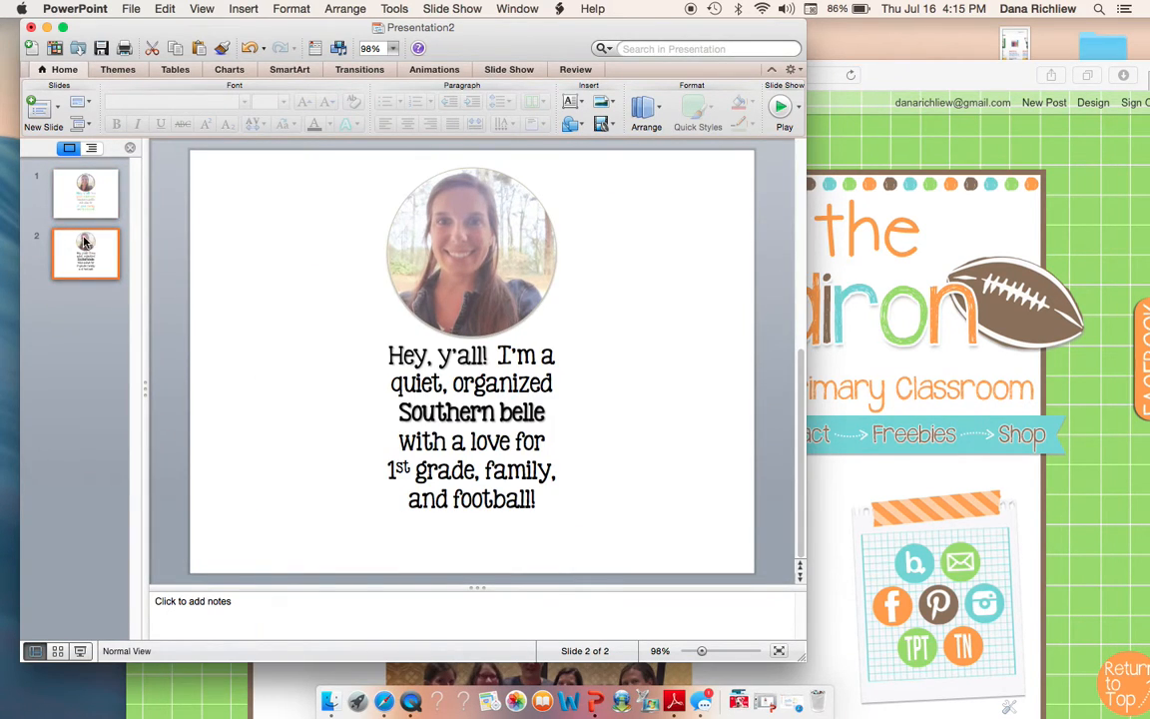
Change the font of "Hey, y'all!" in the bio text to KG Cold Coffee.
click(422, 357)
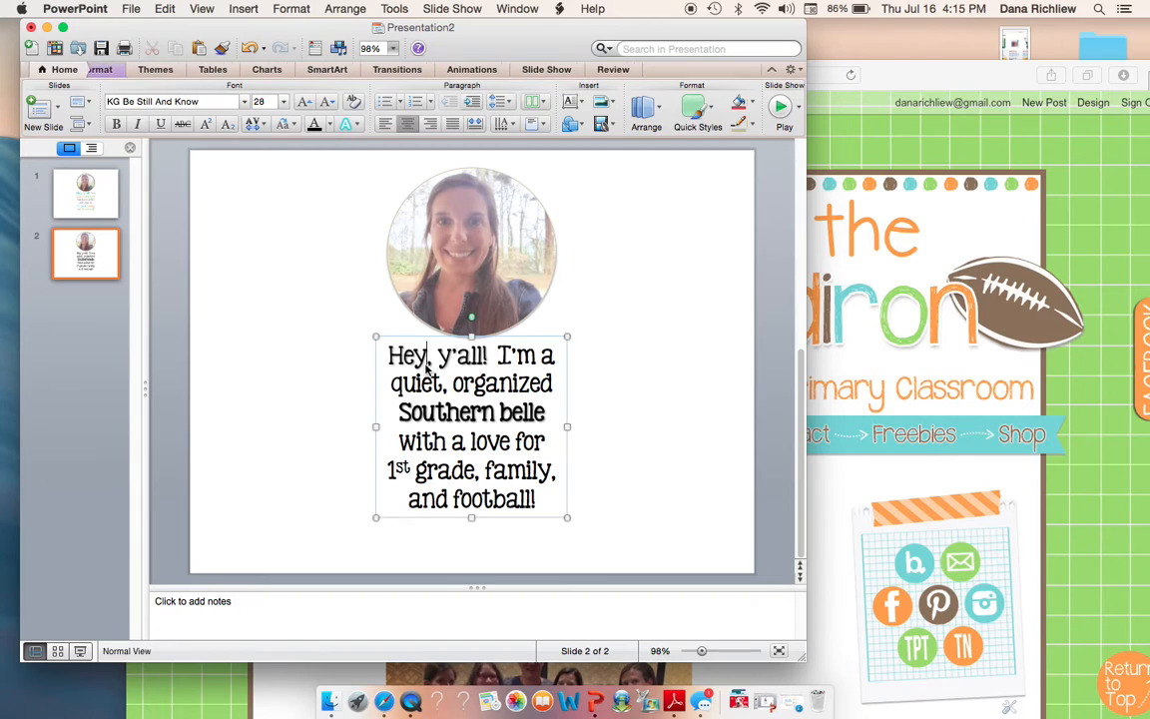
drag(388, 356, 496, 356)
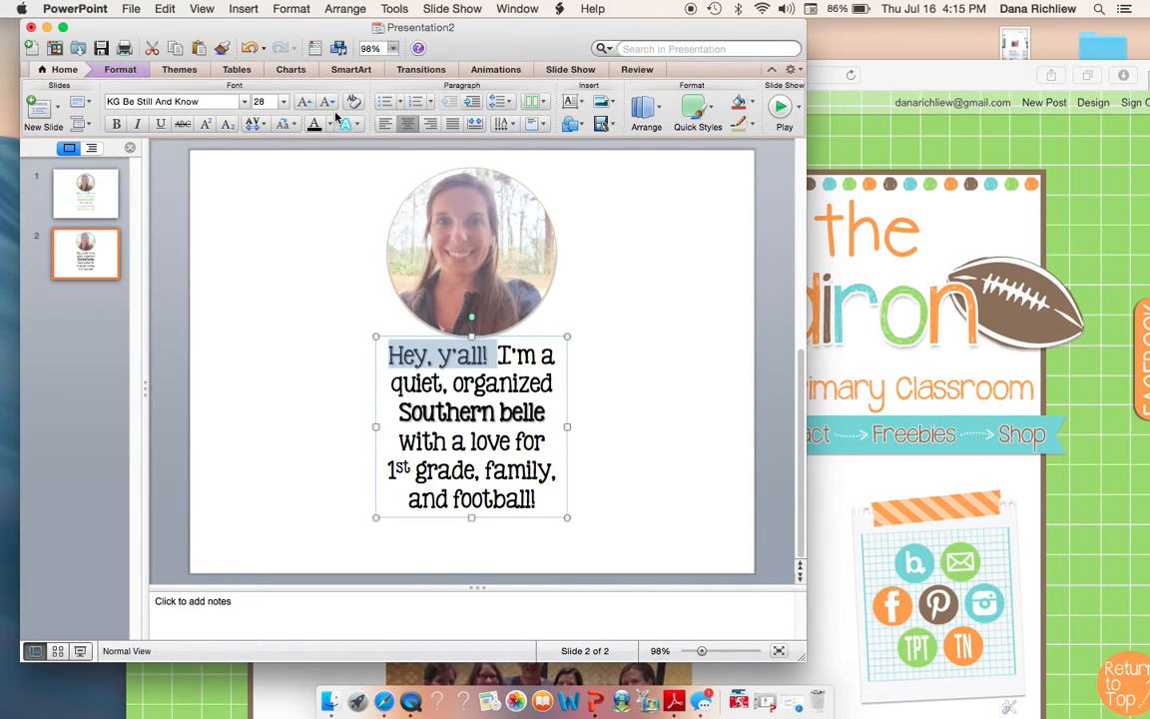
click(244, 102)
click(222, 231)
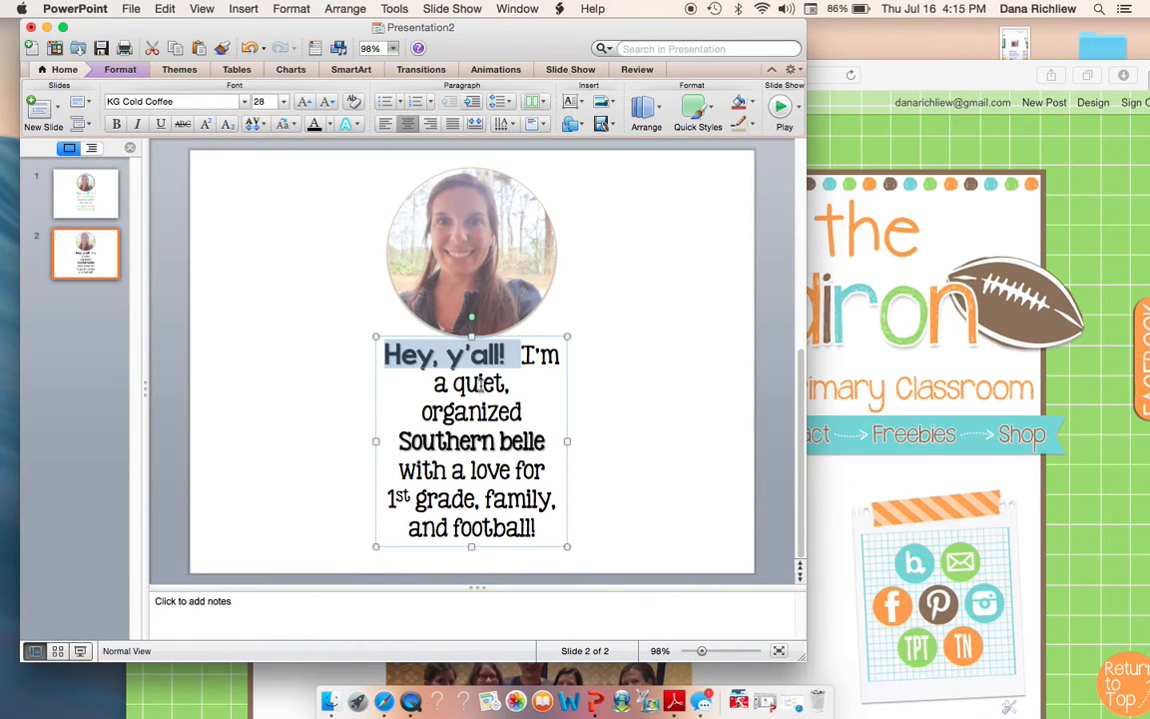
Color "Hey, y'all!" turquoise by sampling the round turquoise "b" icon on the blog page with the eyedropper.
click(329, 131)
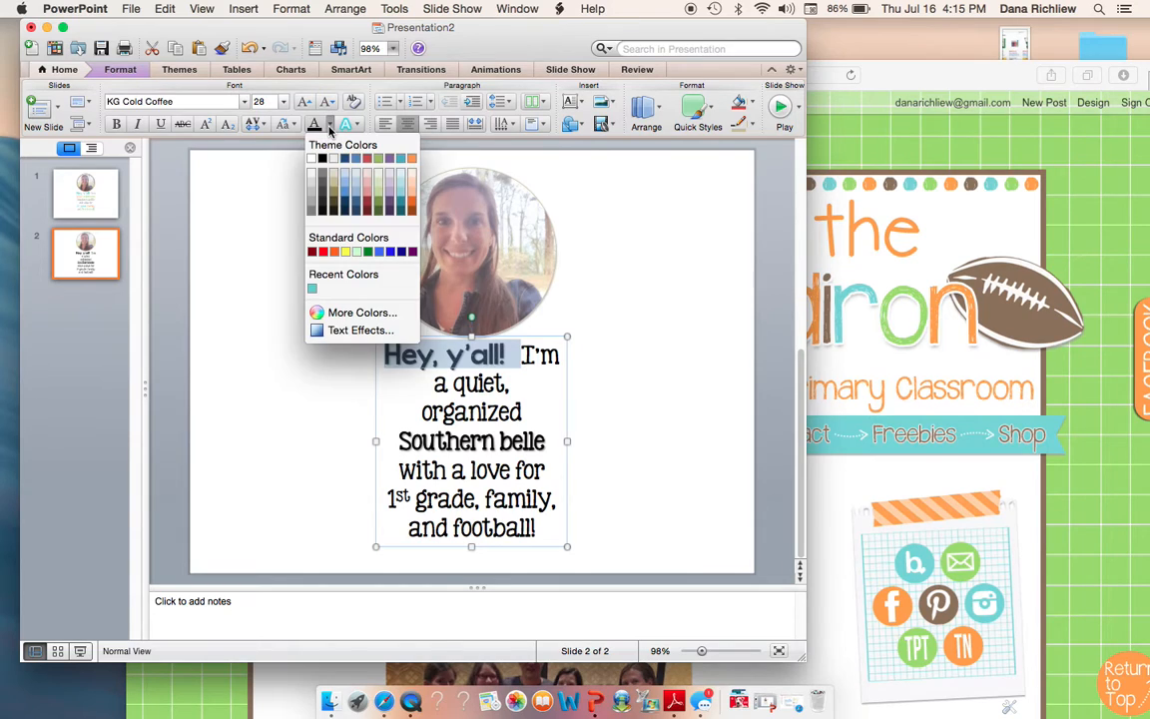
click(358, 314)
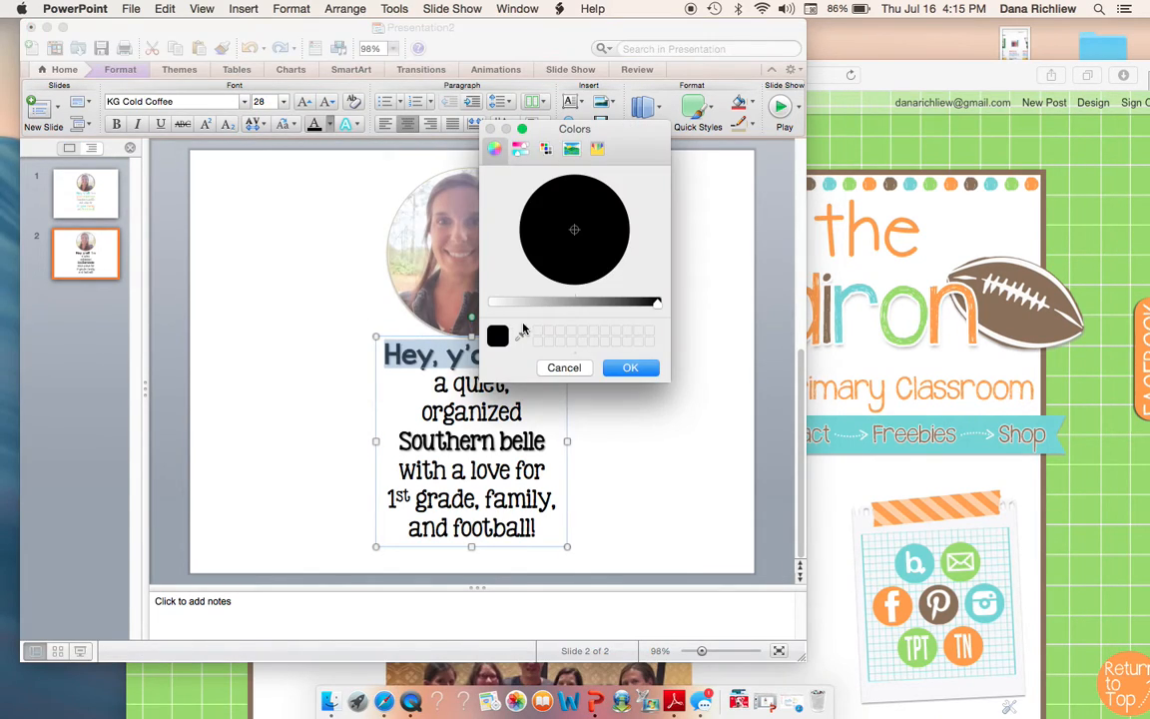
click(522, 337)
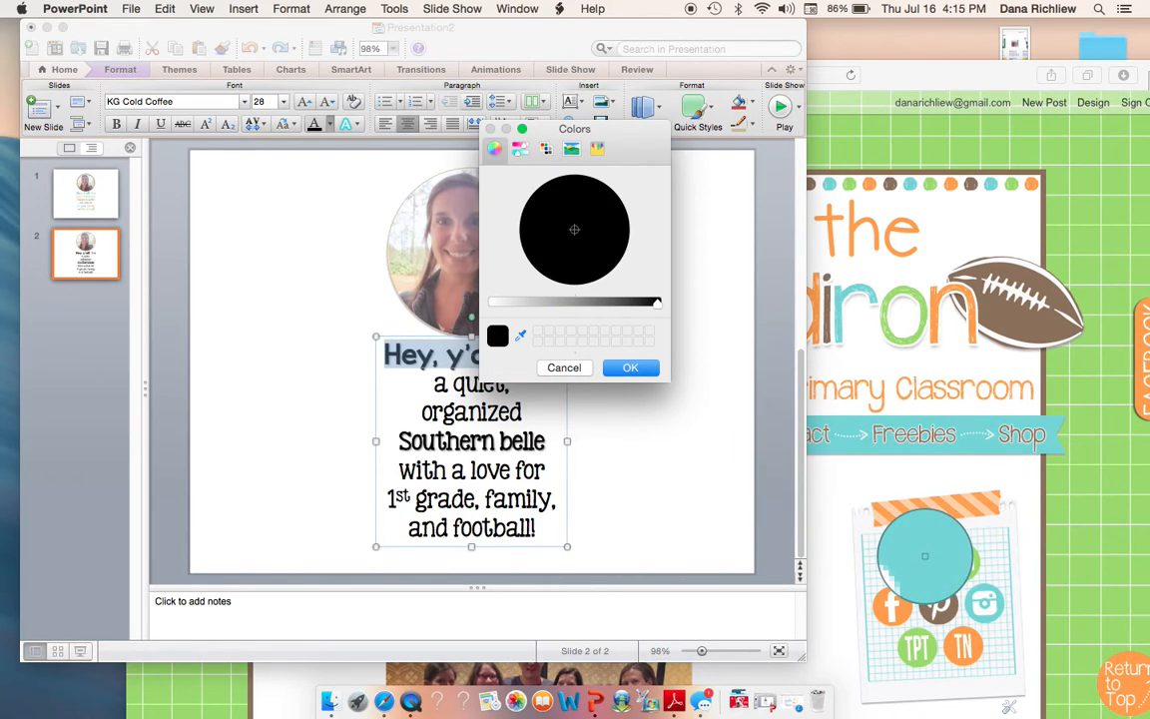
click(925, 556)
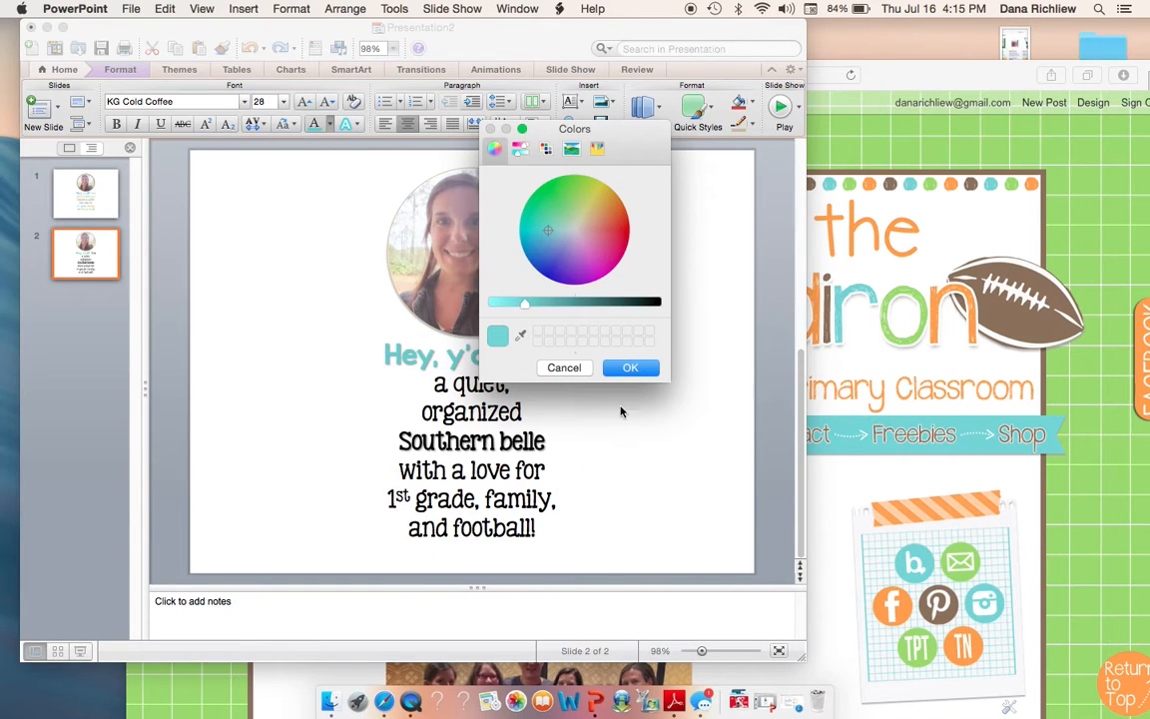
click(631, 368)
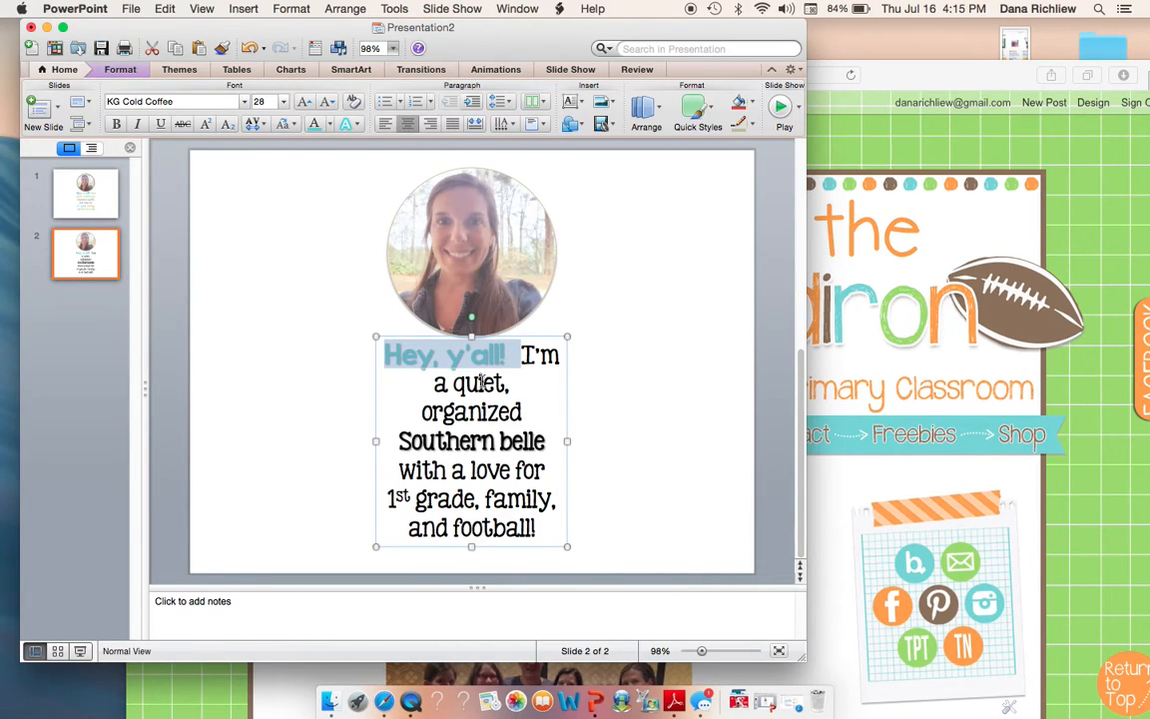
Check the layout on slide 1 and widen slide 2's bio text box so "I'm a" fits on the first line.
click(79, 196)
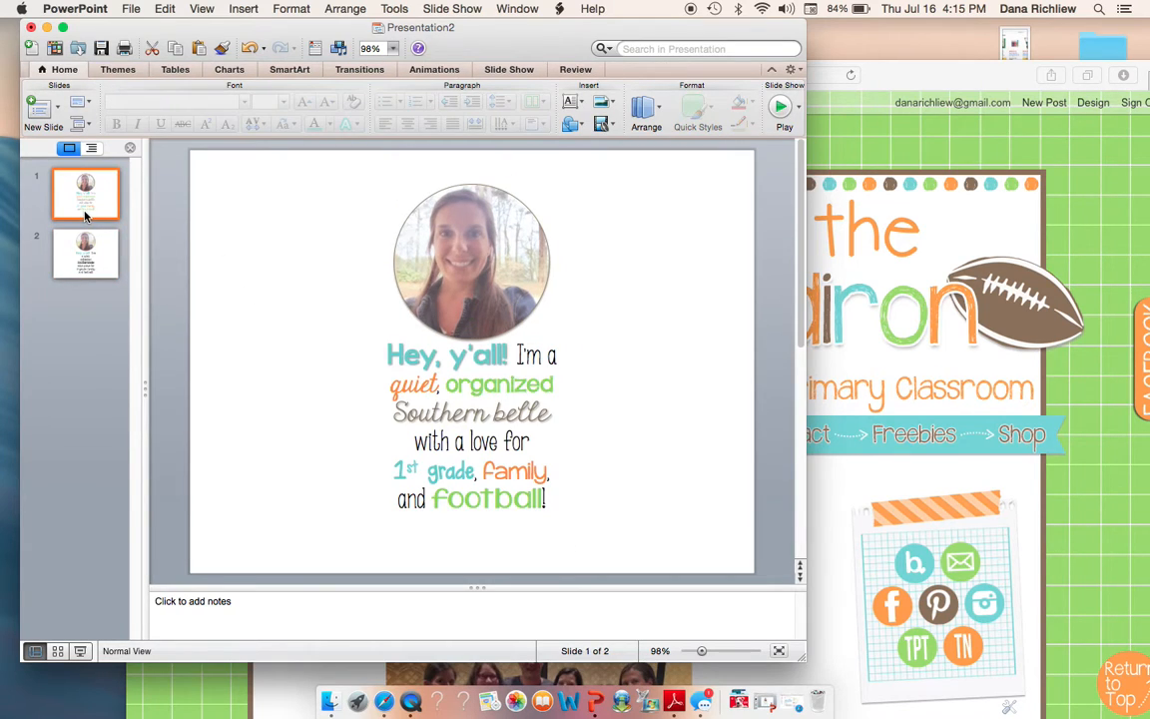
click(97, 238)
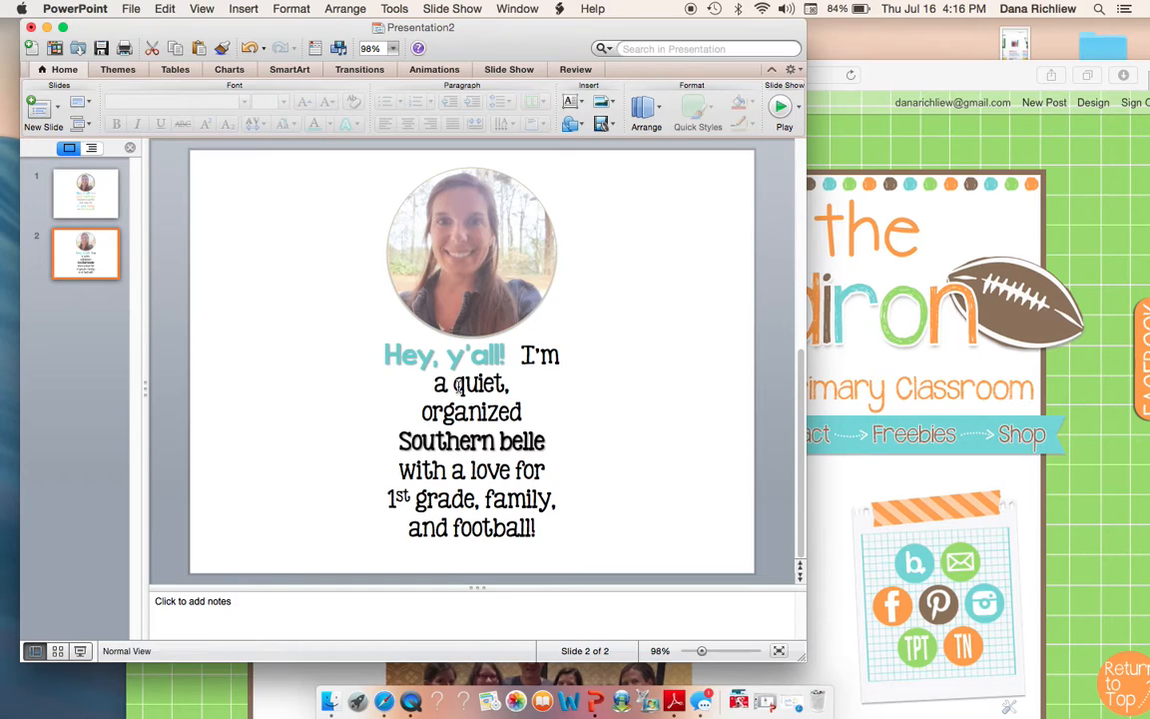
click(478, 384)
drag(566, 441, 585, 441)
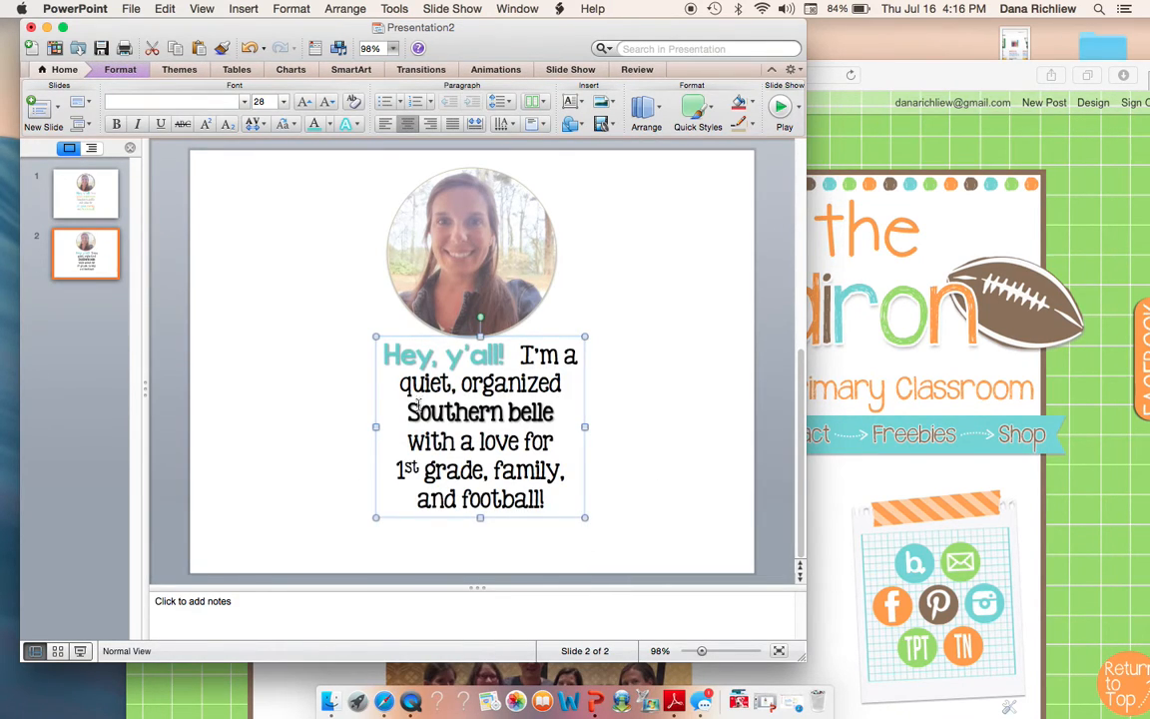
Try KG Dark Side on the word "quiet" in slide 2's bio text and set its font to Janda Elegant Handwriting instead.
drag(400, 384, 451, 385)
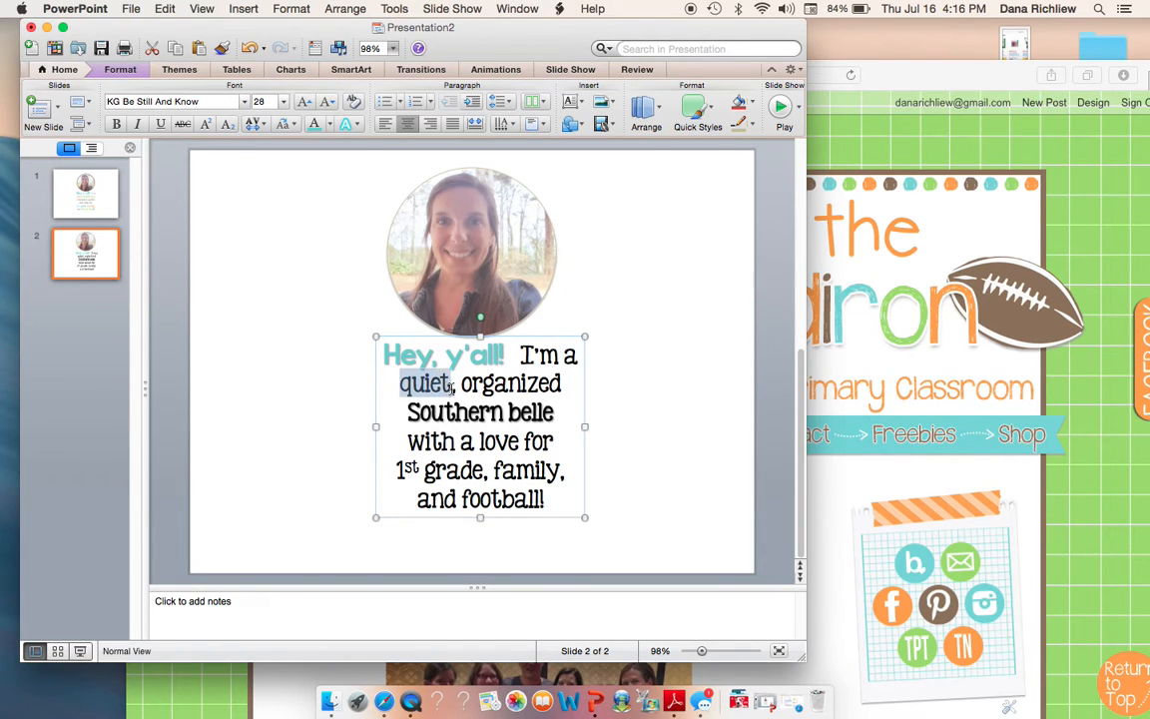
click(243, 101)
scroll(248, 489, down, 20)
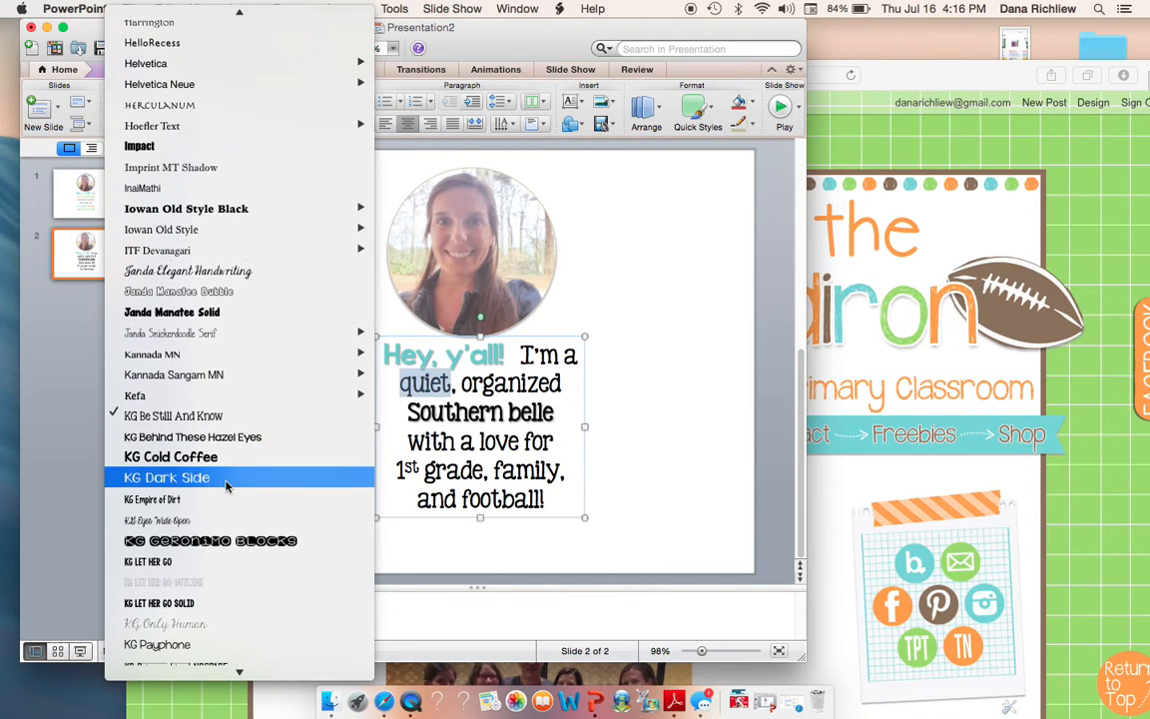
click(226, 481)
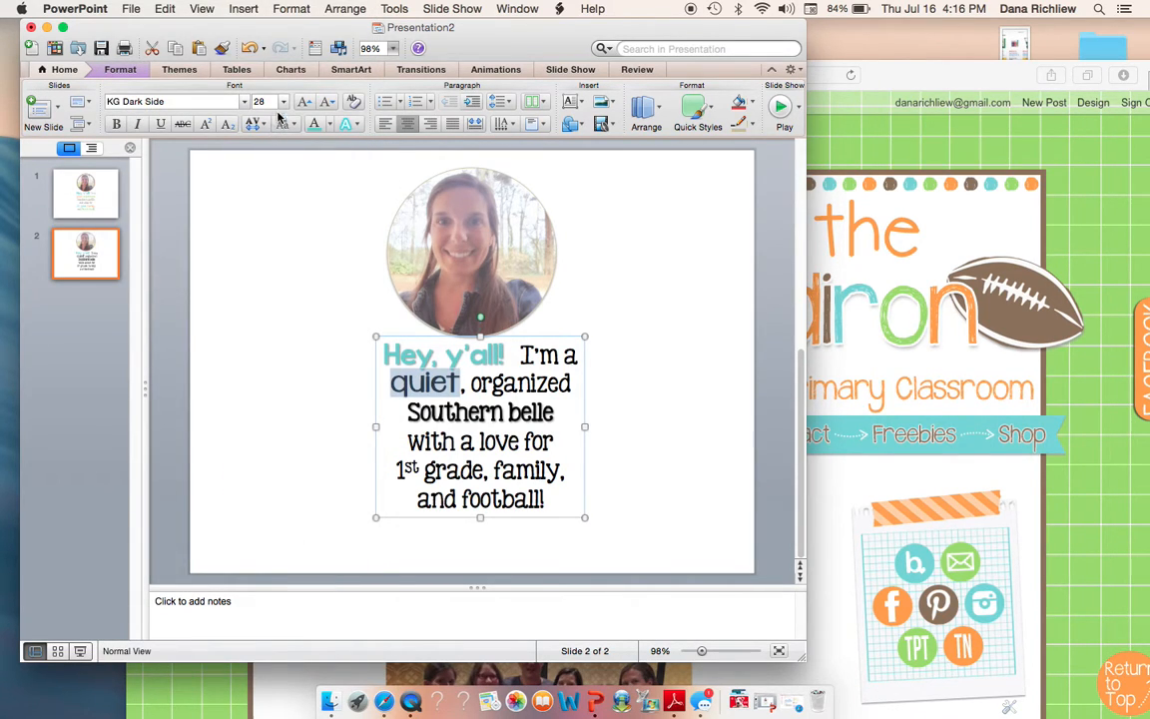
click(244, 102)
scroll(231, 487, down, 15)
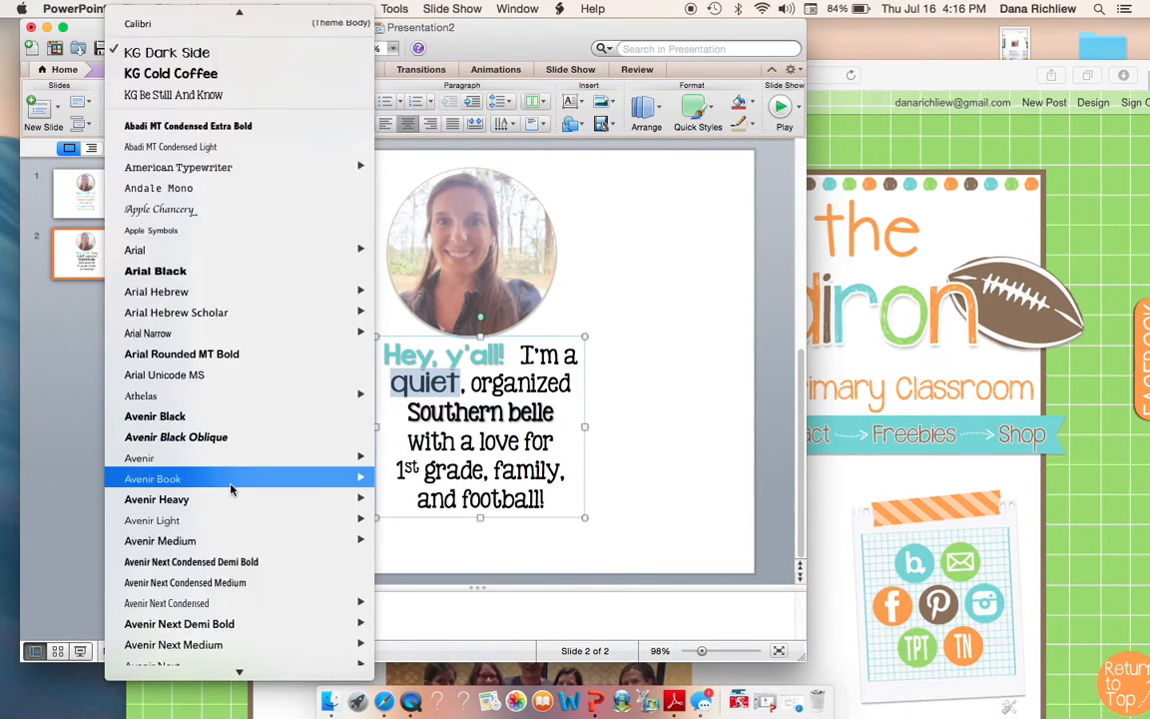
scroll(230, 490, down, 8)
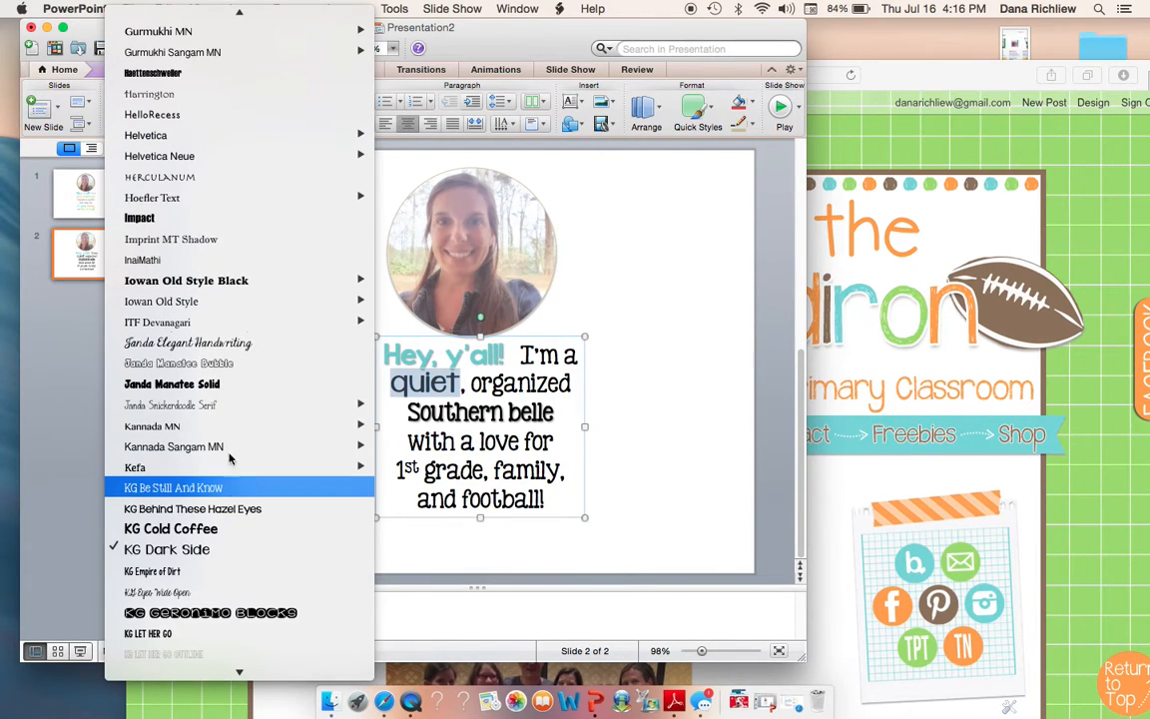
click(243, 344)
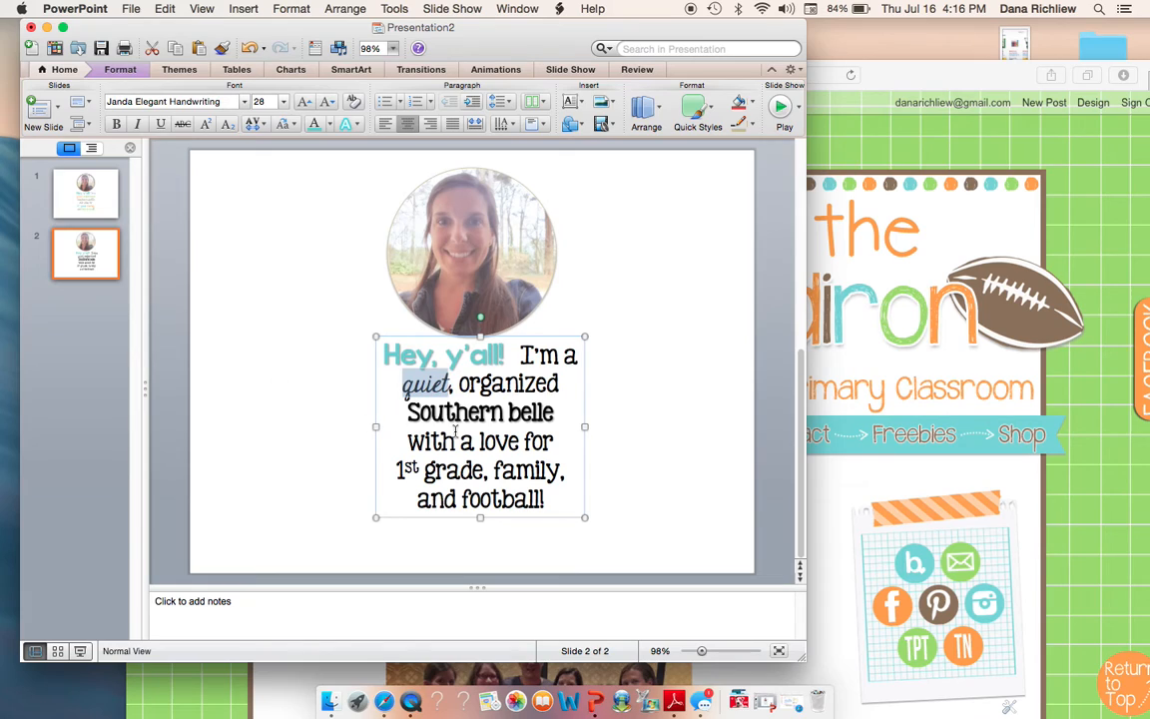
Color "quiet" orange by sampling the round orange Facebook icon on the blog page with the eyedropper.
click(334, 124)
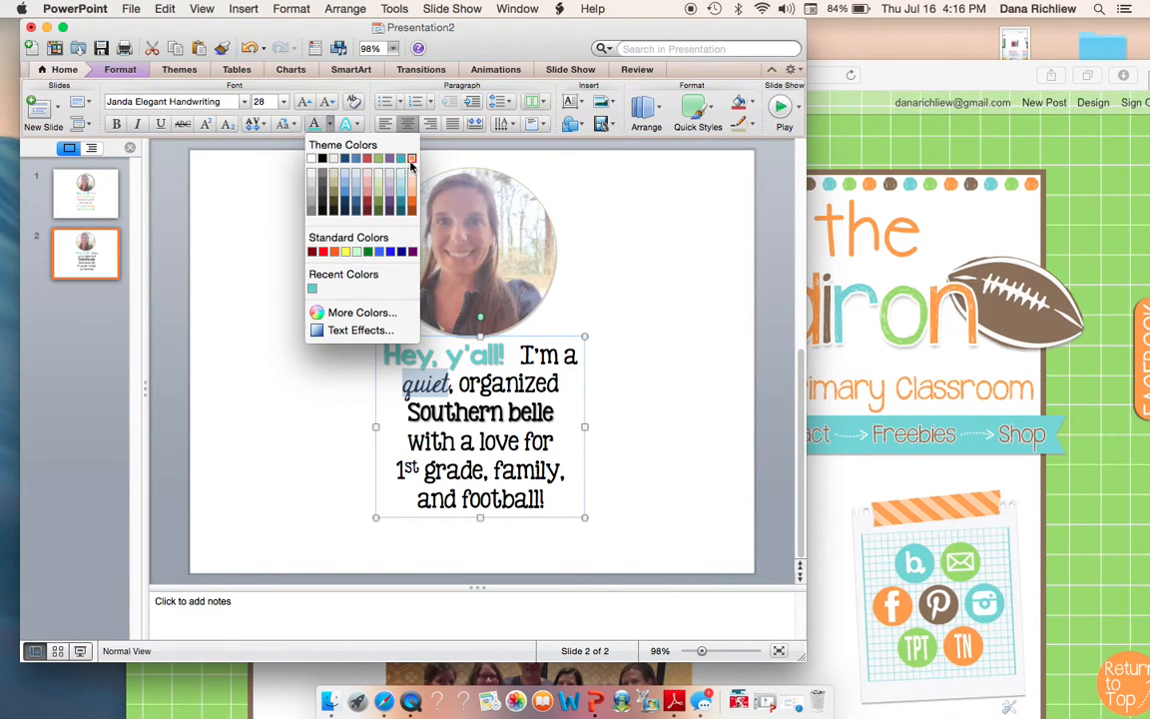
click(358, 313)
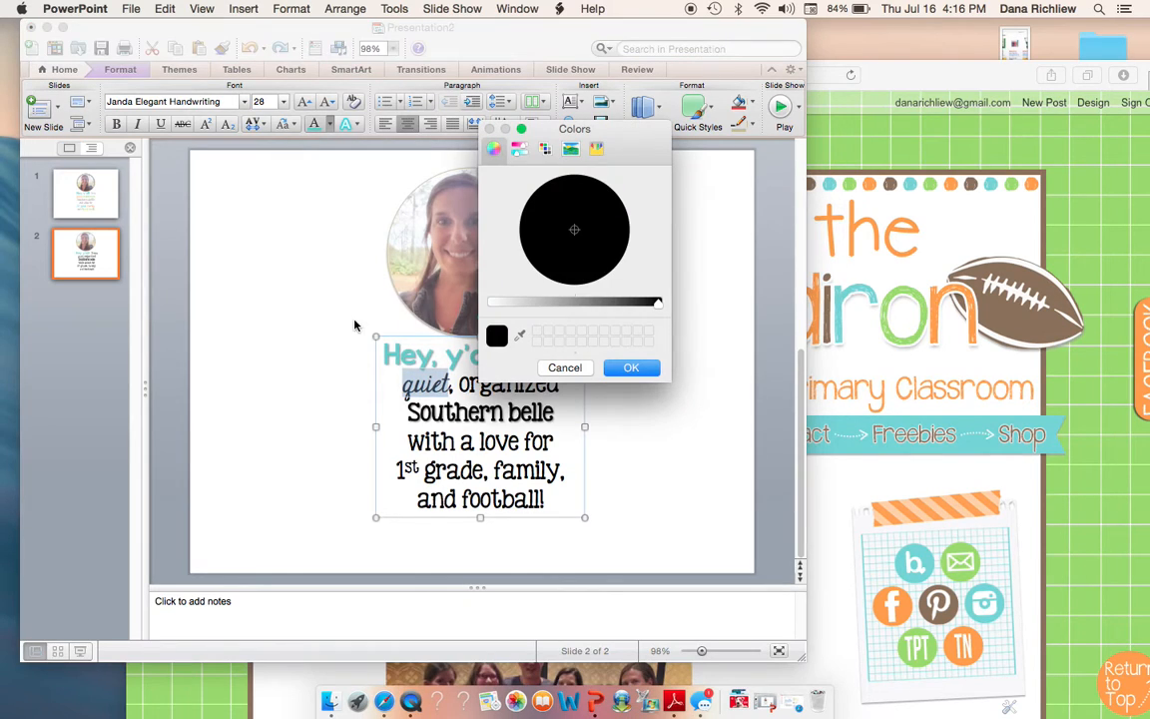
click(520, 339)
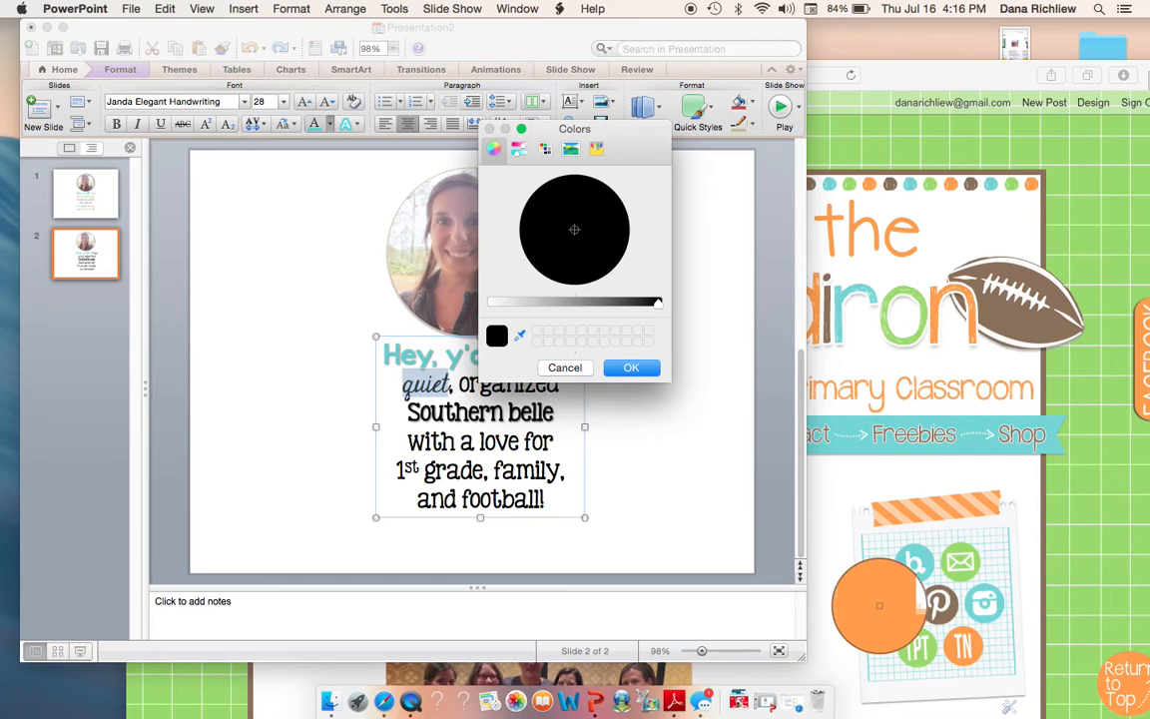
click(880, 611)
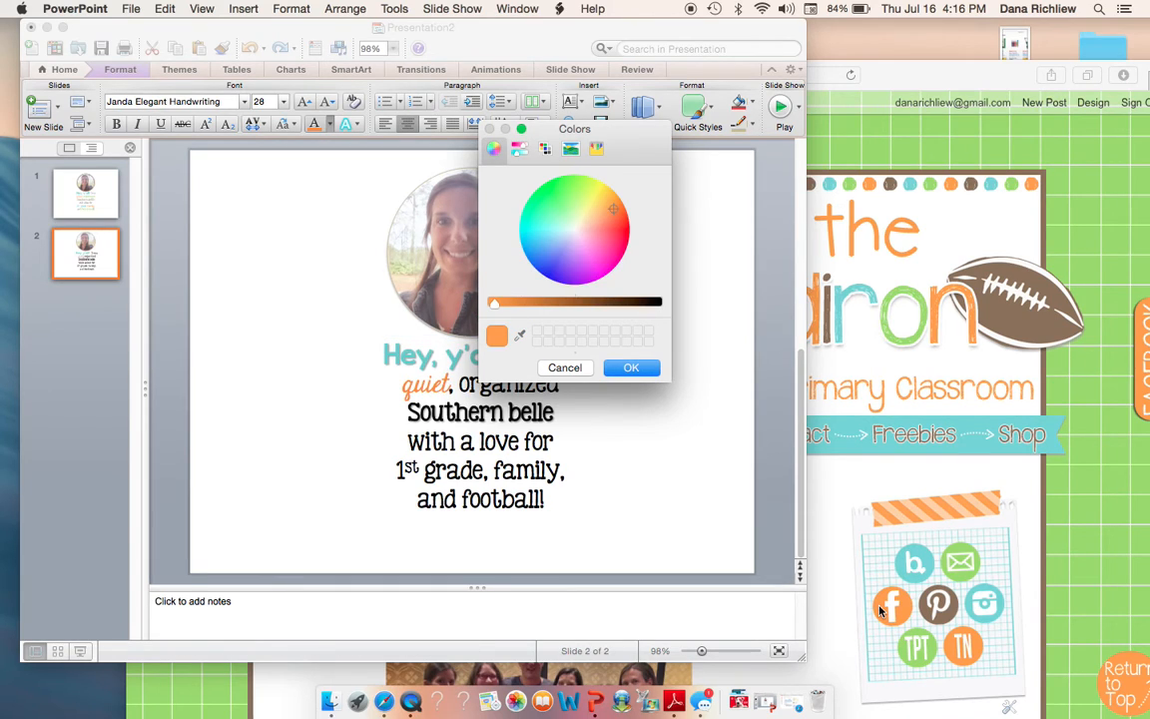
click(629, 370)
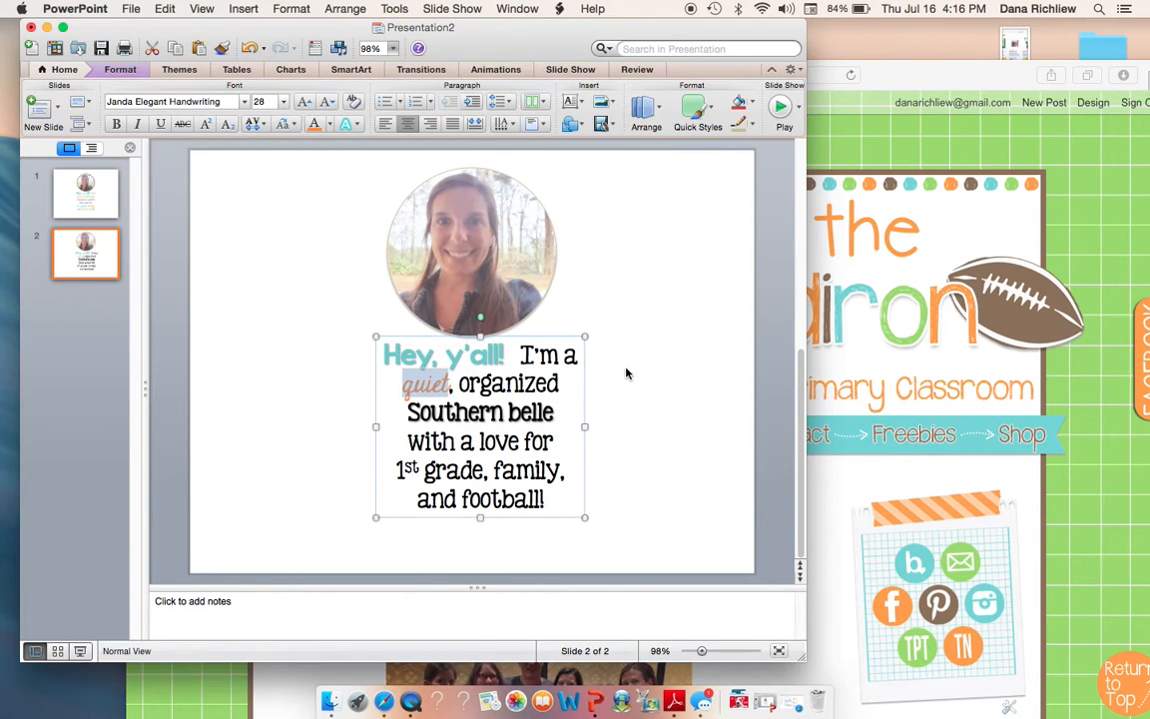